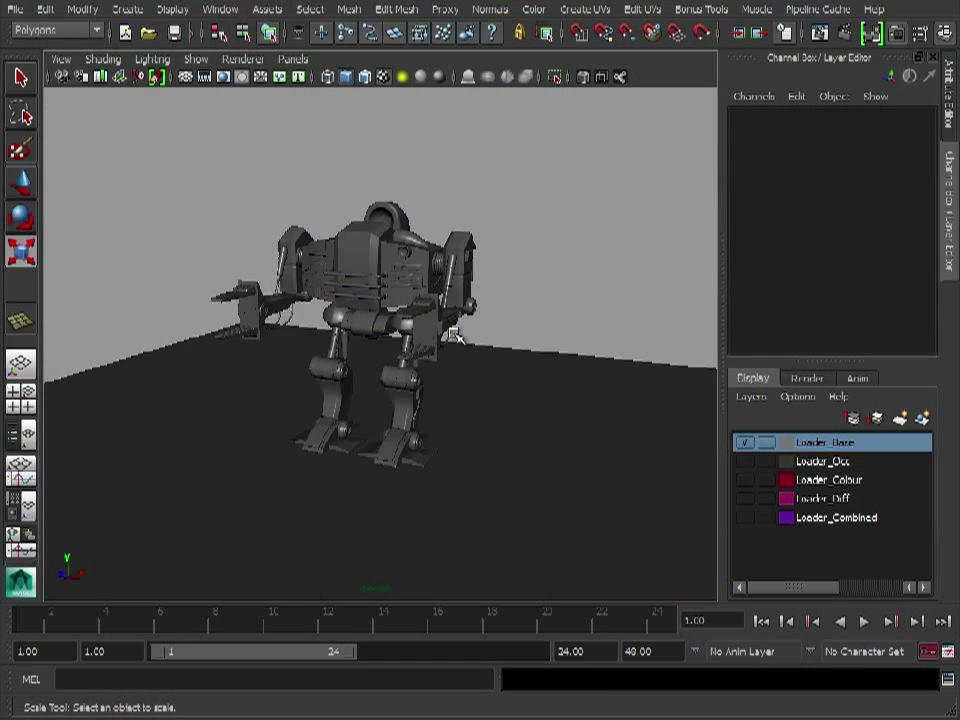
Step: Assign a new mental ray texture bake set to the robot's torso mesh, using the Rendering menu set
left_click_drag(551, 407, 533, 316, "alt")
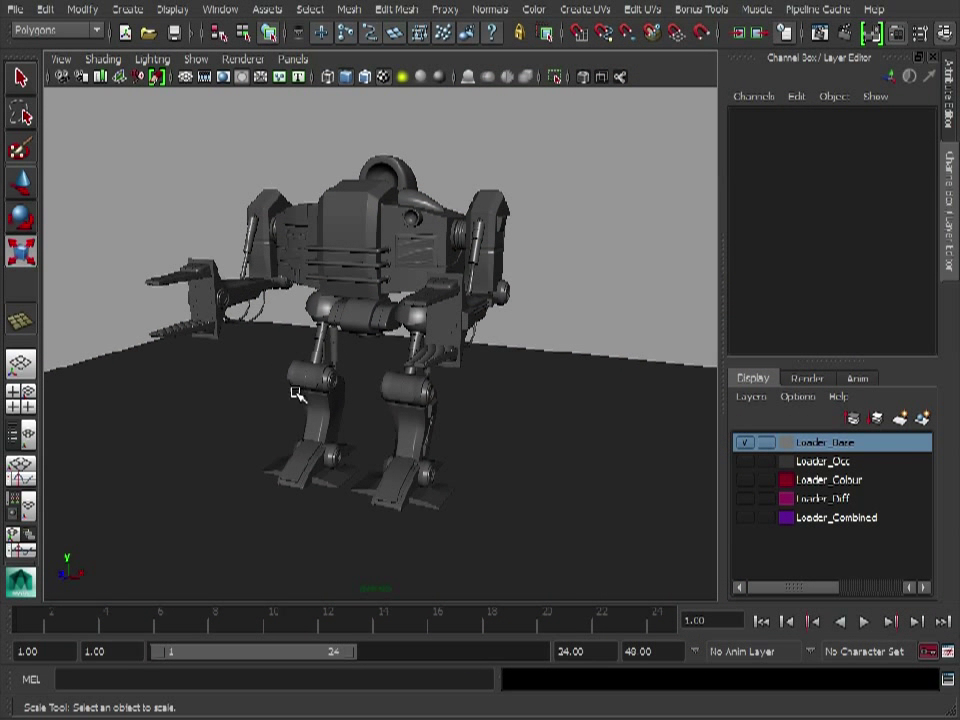
left_click_drag(386, 300, 422, 300, "alt")
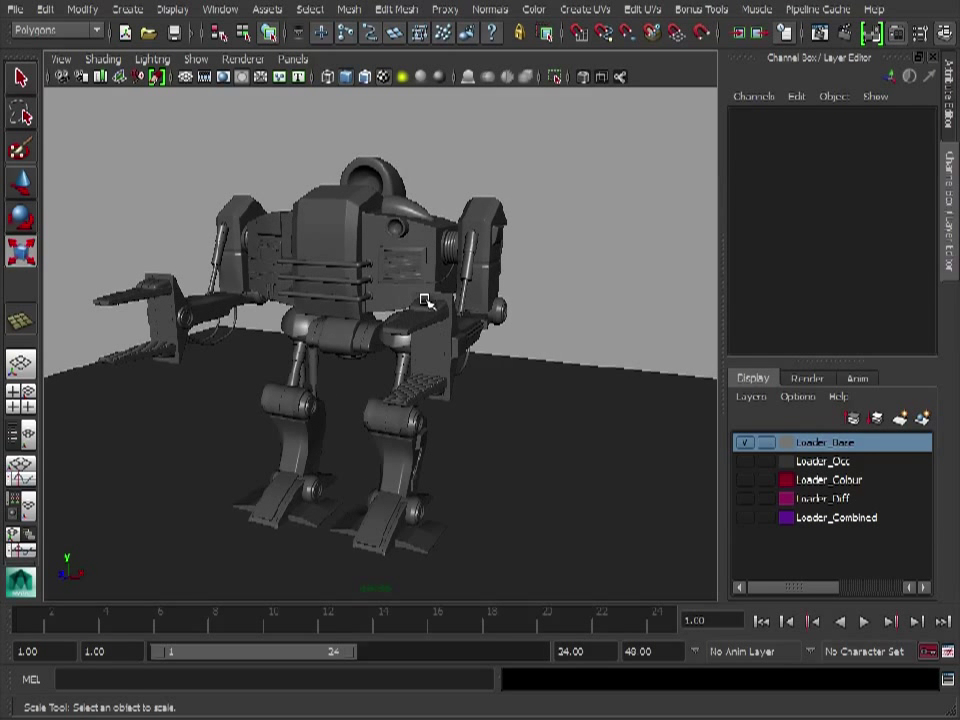
left_click(422, 300)
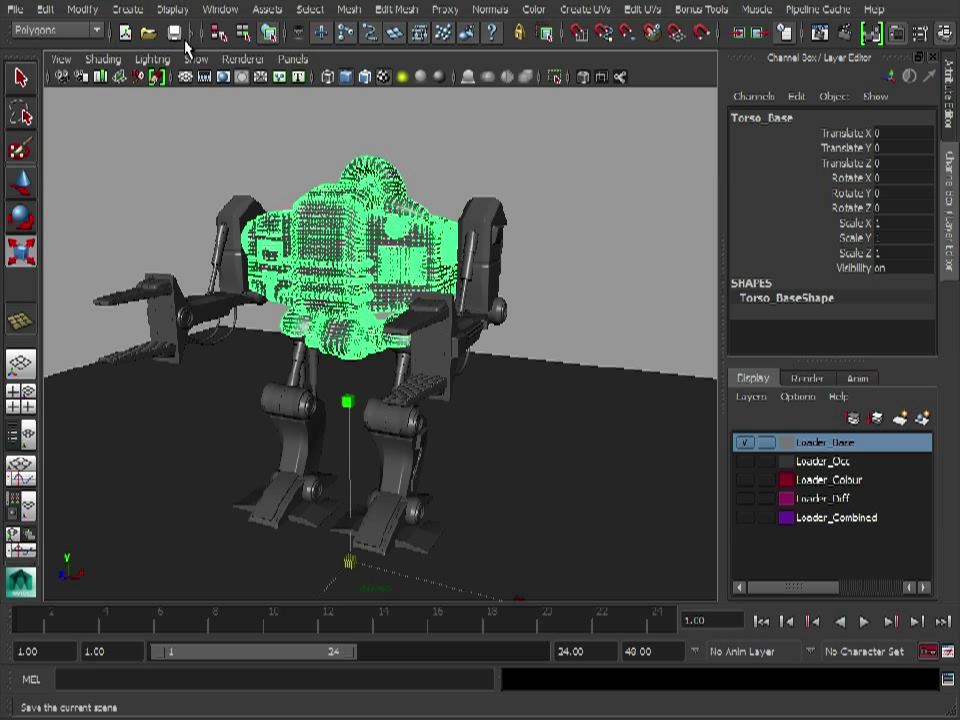
left_click(64, 30)
left_click(62, 95)
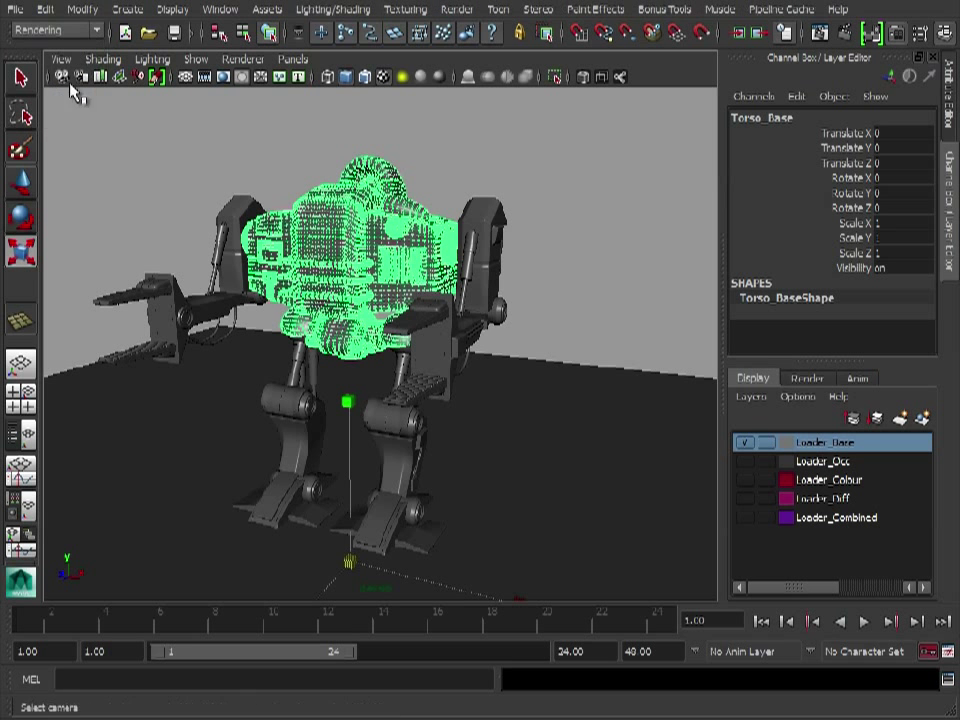
left_click(333, 9)
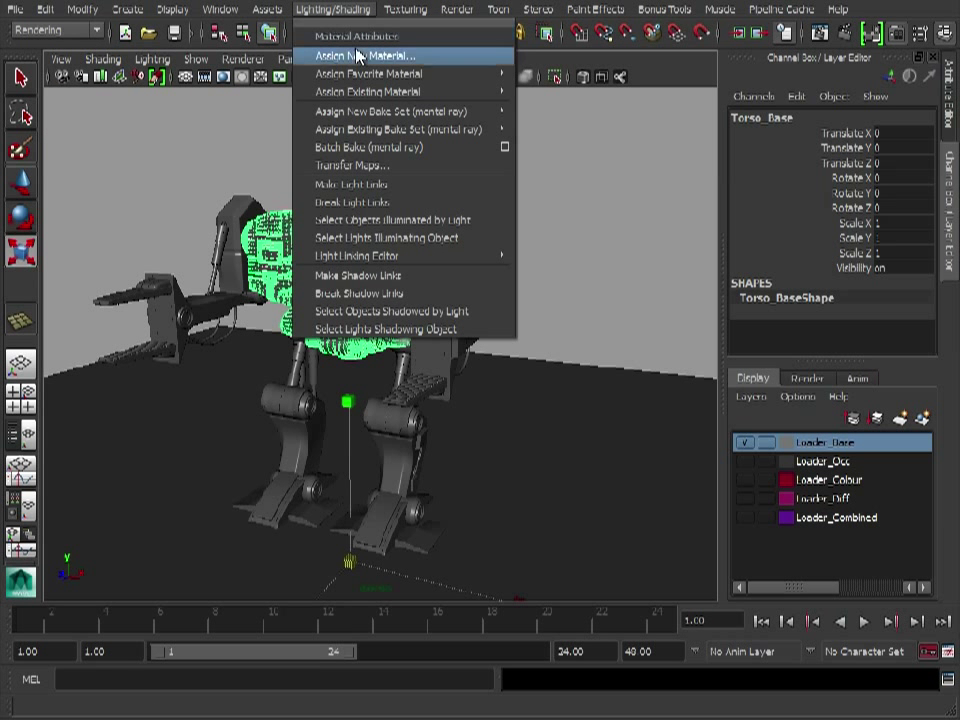
mouse_move(361, 134)
mouse_move(355, 111)
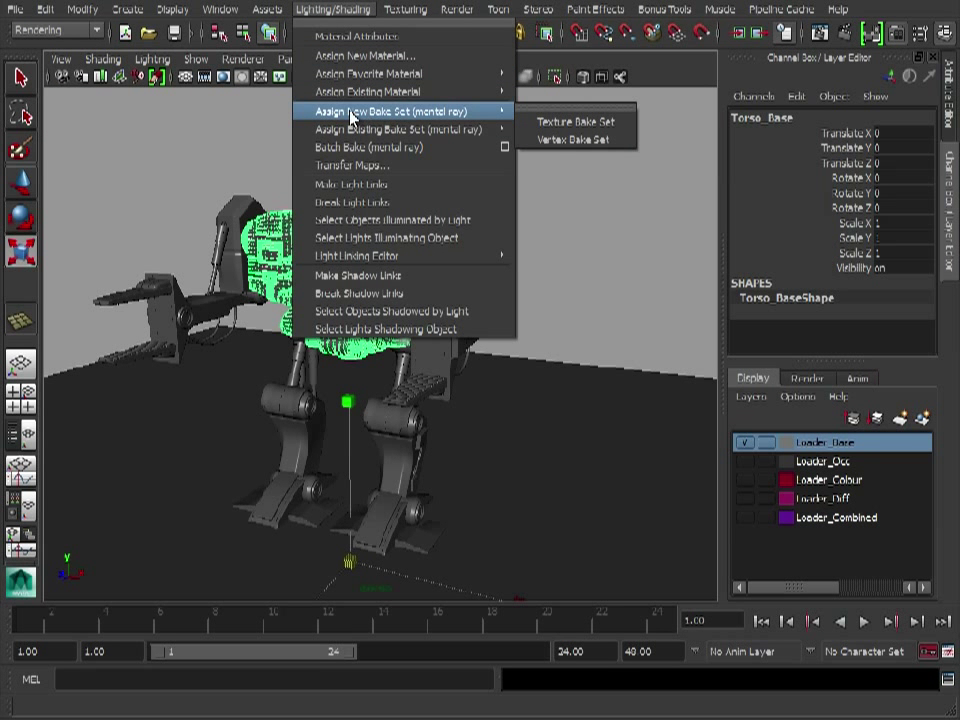
left_click(615, 133)
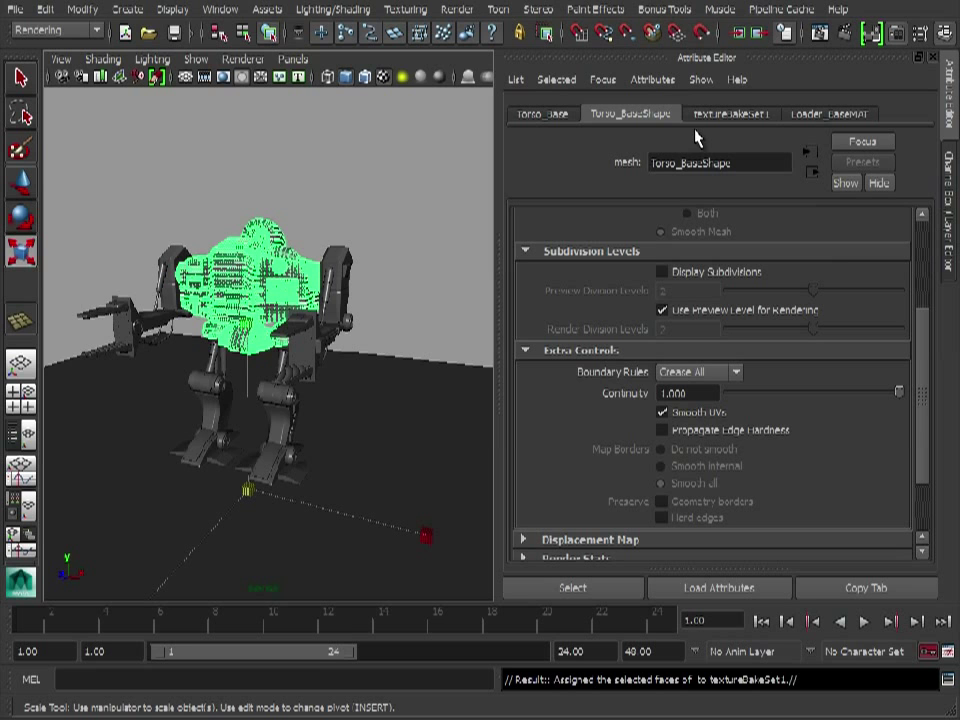
Step: Set both the X and Y resolution of the torso's texture bake set to 1024
left_click(722, 116)
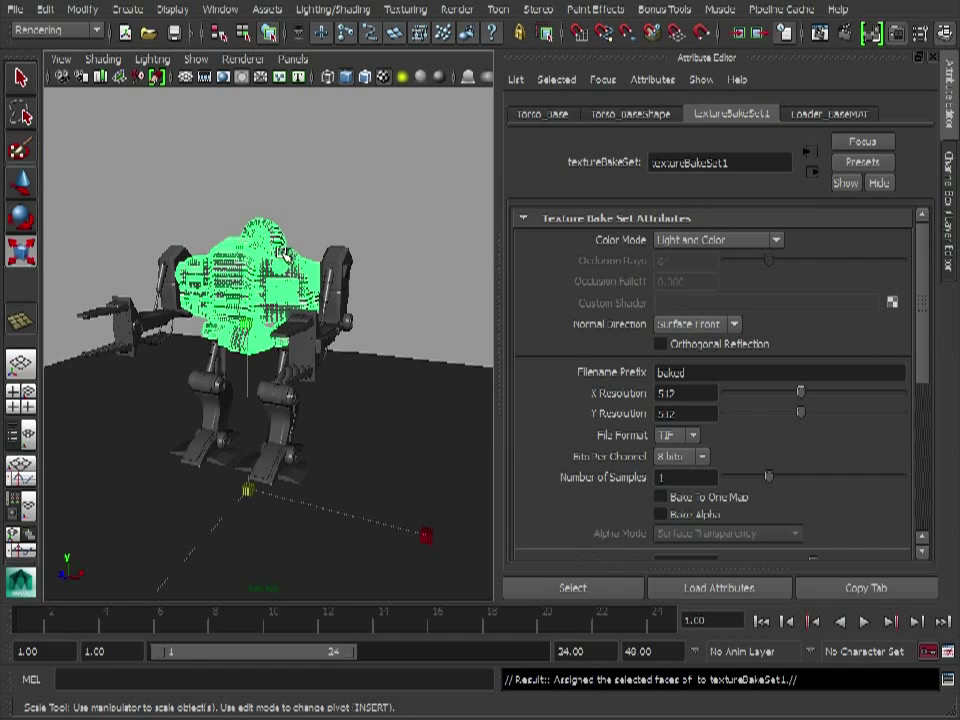
right_click_drag(224, 224, 298, 262, "alt")
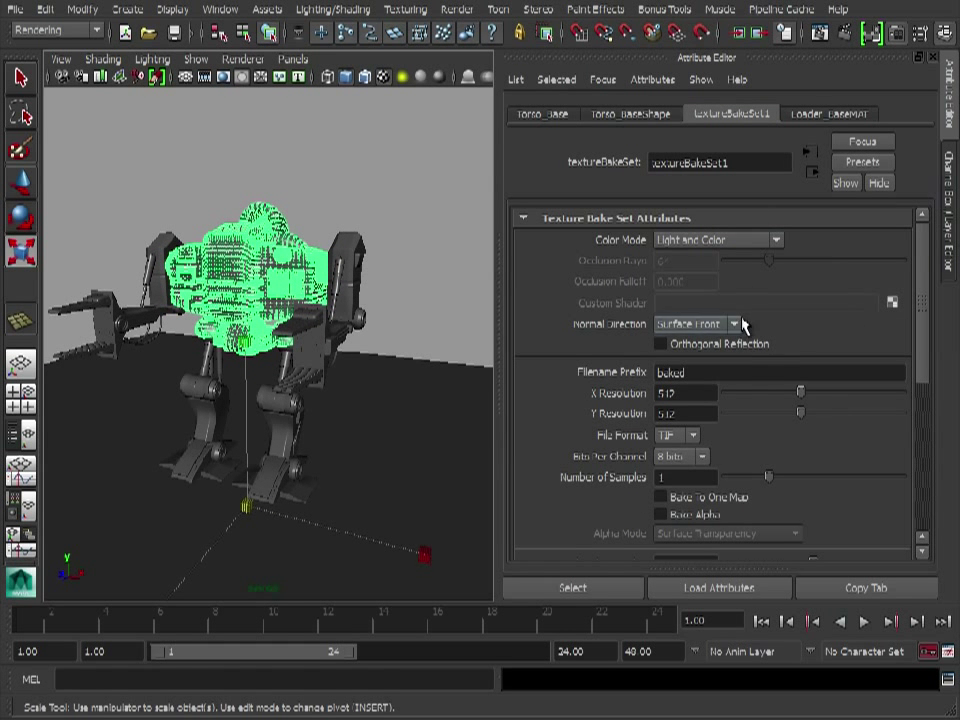
scroll(742, 320, "down", 3)
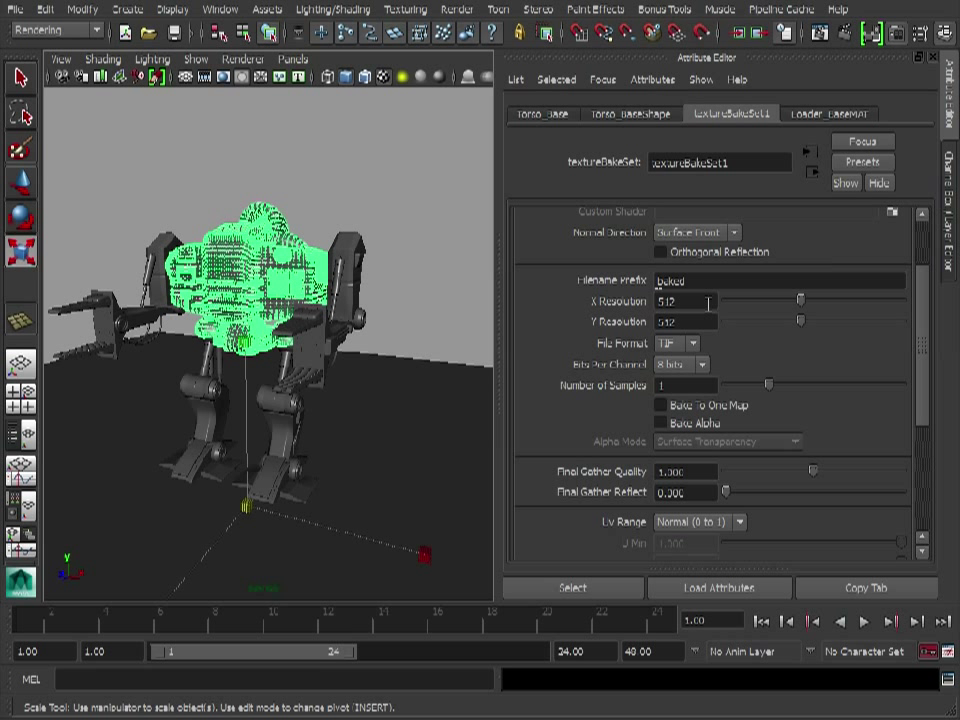
left_click(707, 302)
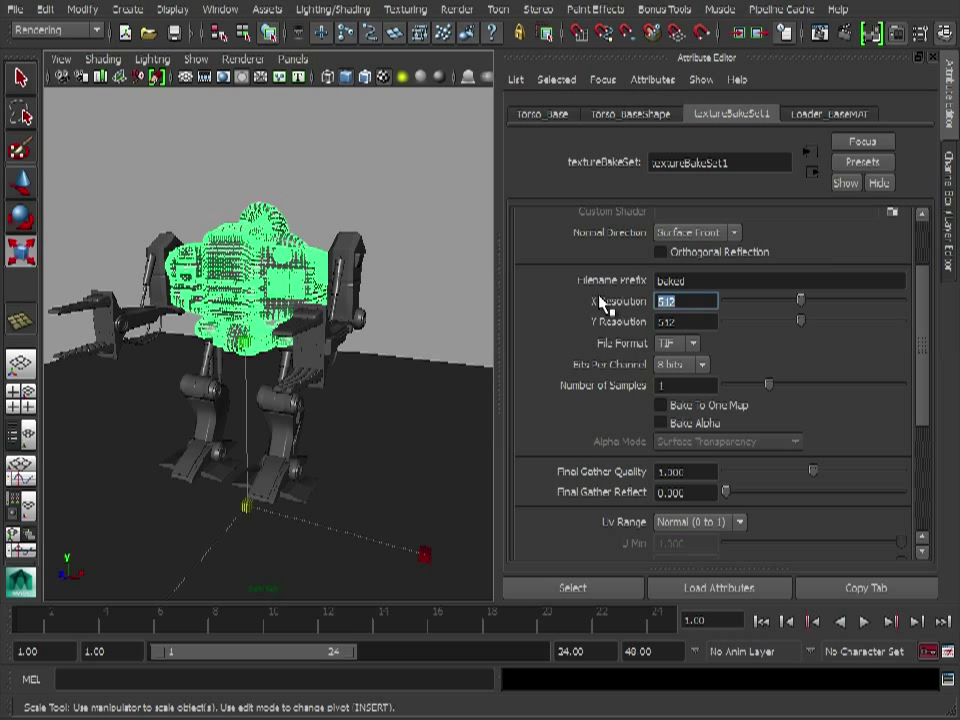
type("1024")
key("Tab")
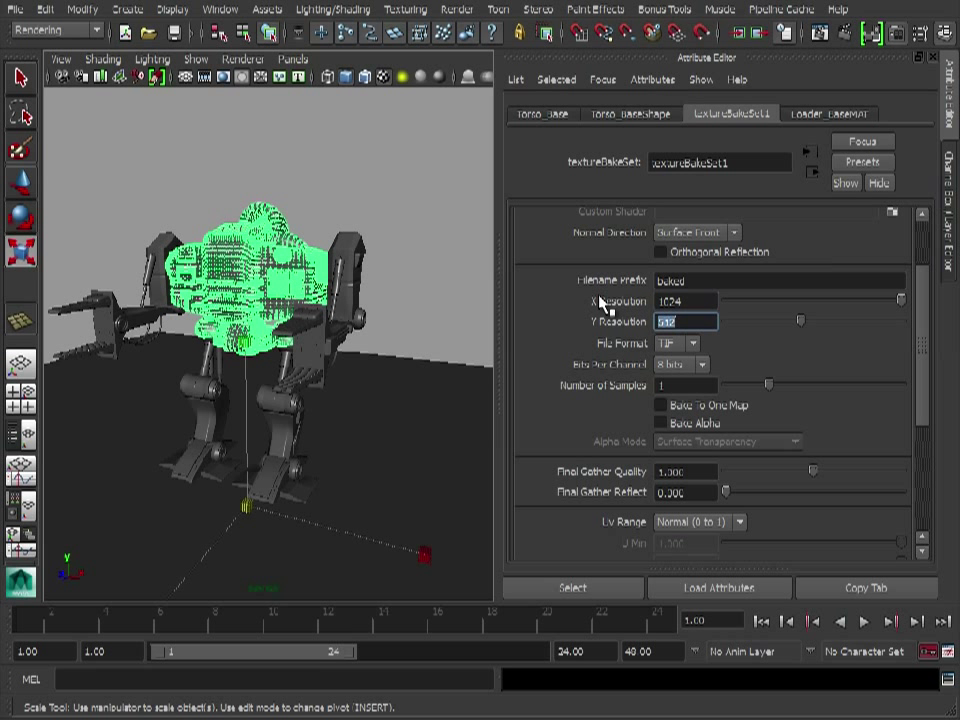
type("1024")
Step: Set the bake set's number of samples to 2 and its Fill Texture Seams value to 3
left_click(680, 385)
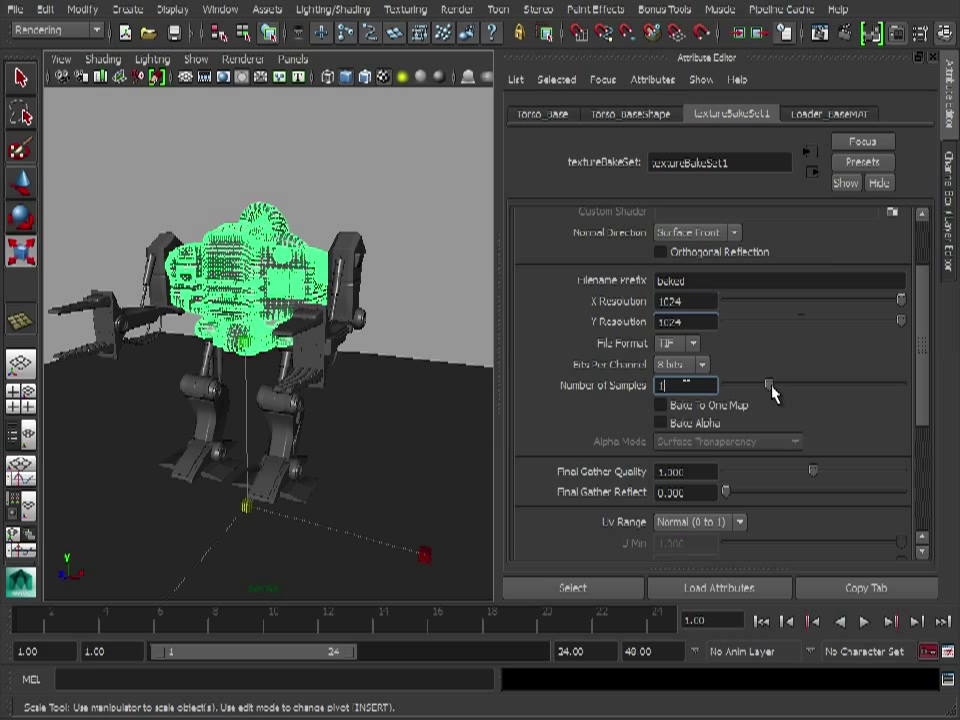
left_click_drag(769, 384, 812, 386)
scroll(855, 439, "down", 5)
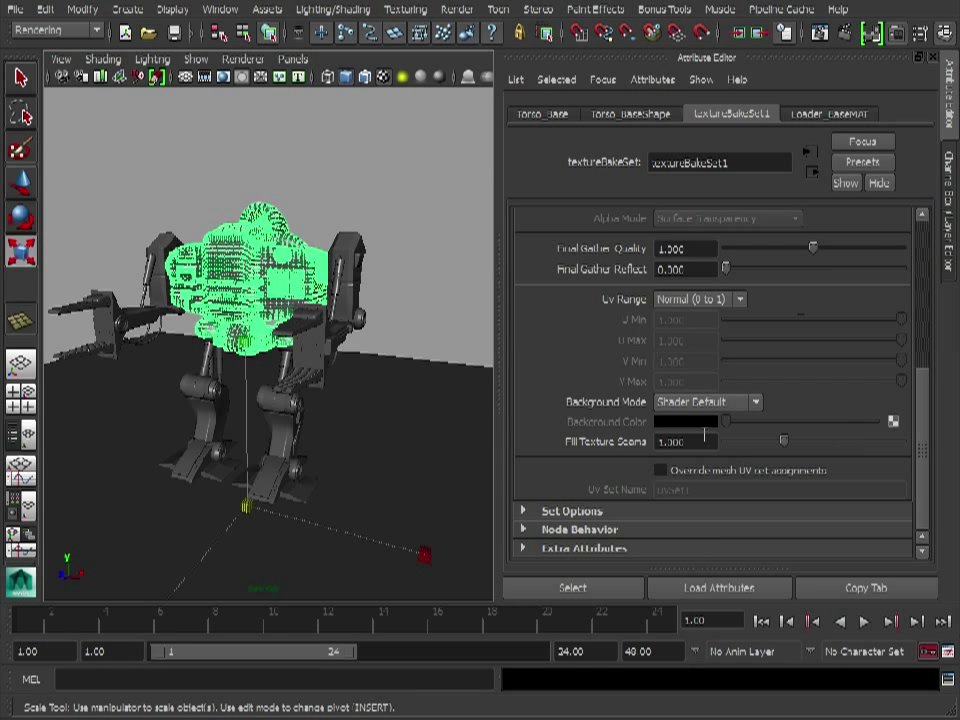
left_click_drag(705, 436, 623, 443)
type("3.000")
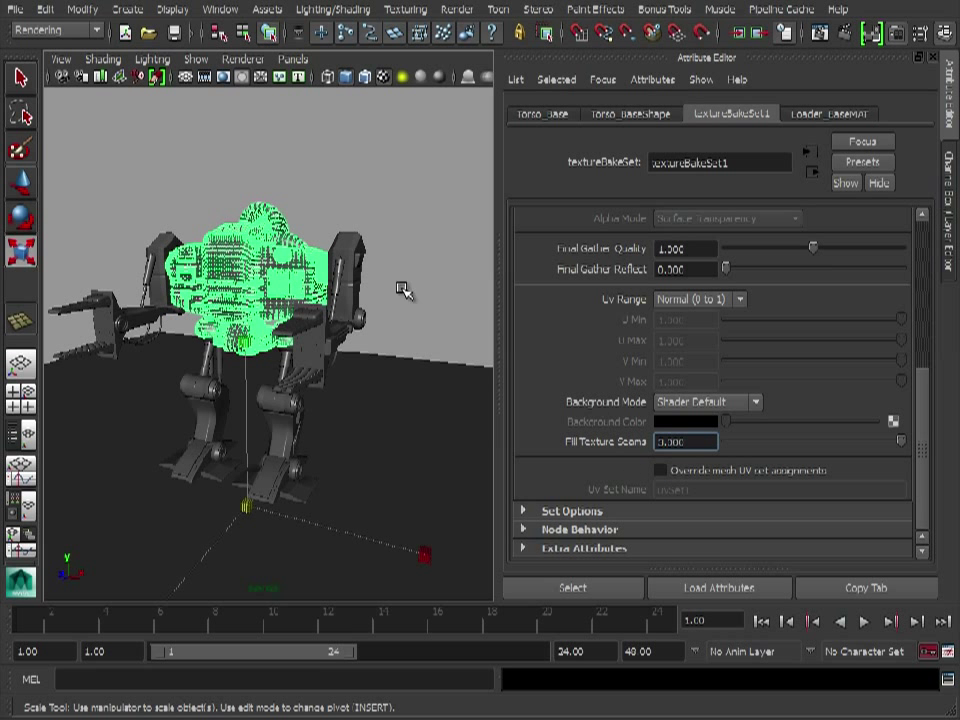
Step: Change the bake set's filename prefix to TorsoOccBake
left_click_drag(401, 285, 443, 290, "alt")
left_click_drag(925, 455, 925, 295)
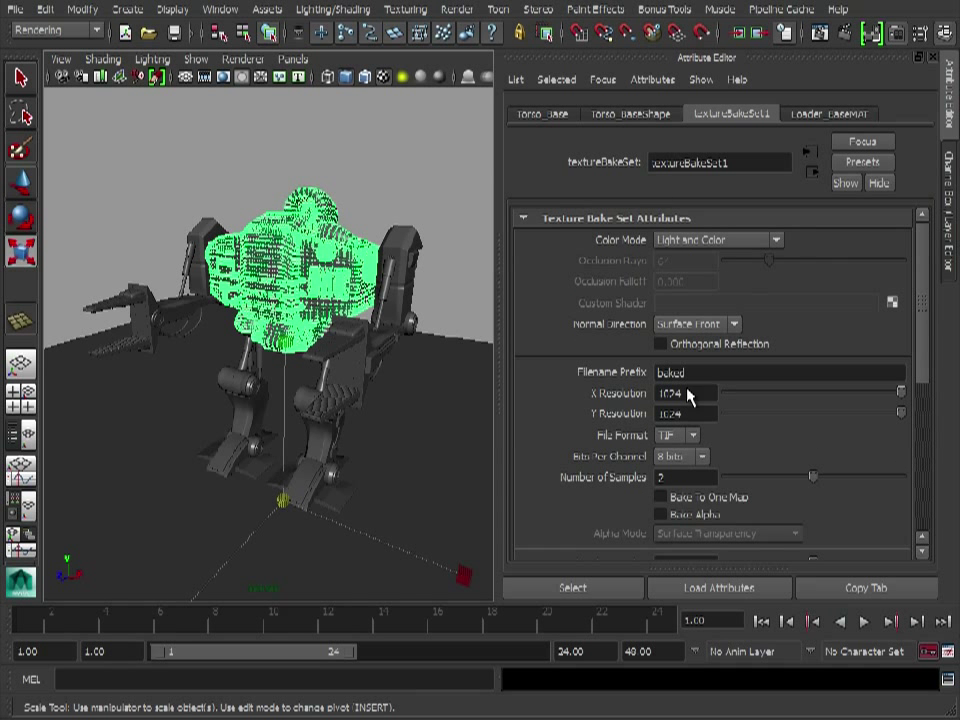
left_click_drag(705, 372, 612, 370)
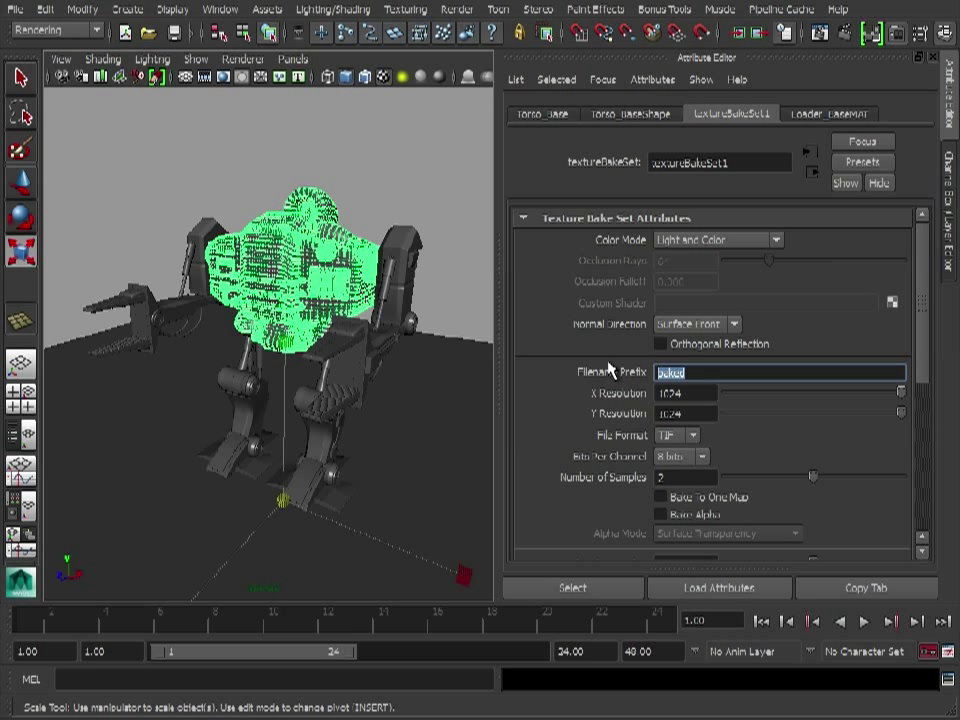
type("TorsoD")
type("ccBake")
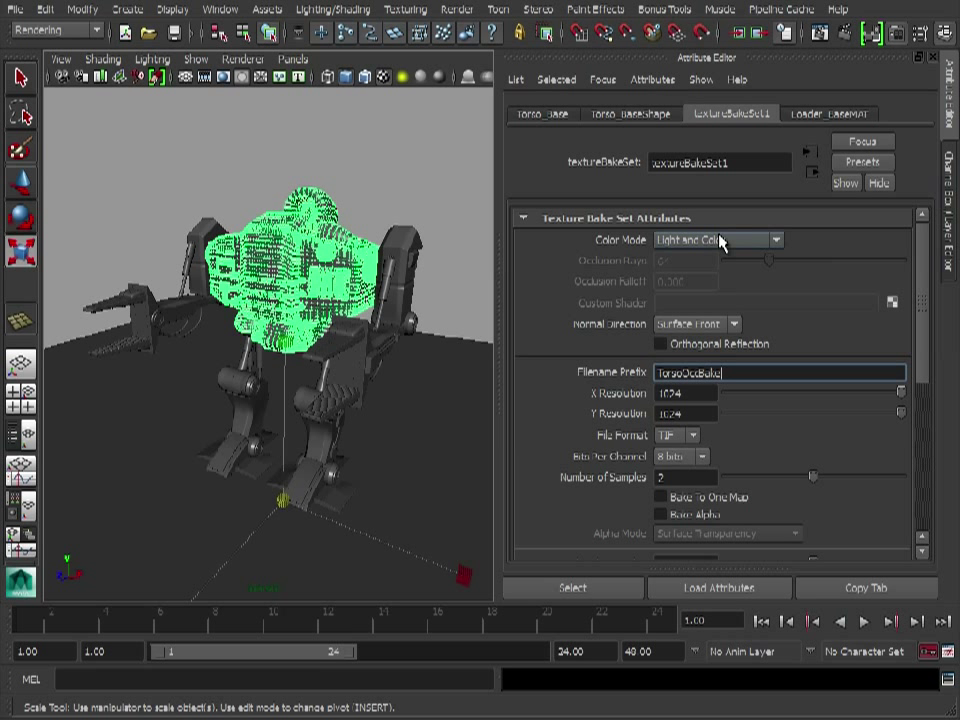
Step: Assign a new Surface Shader material to the torso mesh
left_click(360, 154)
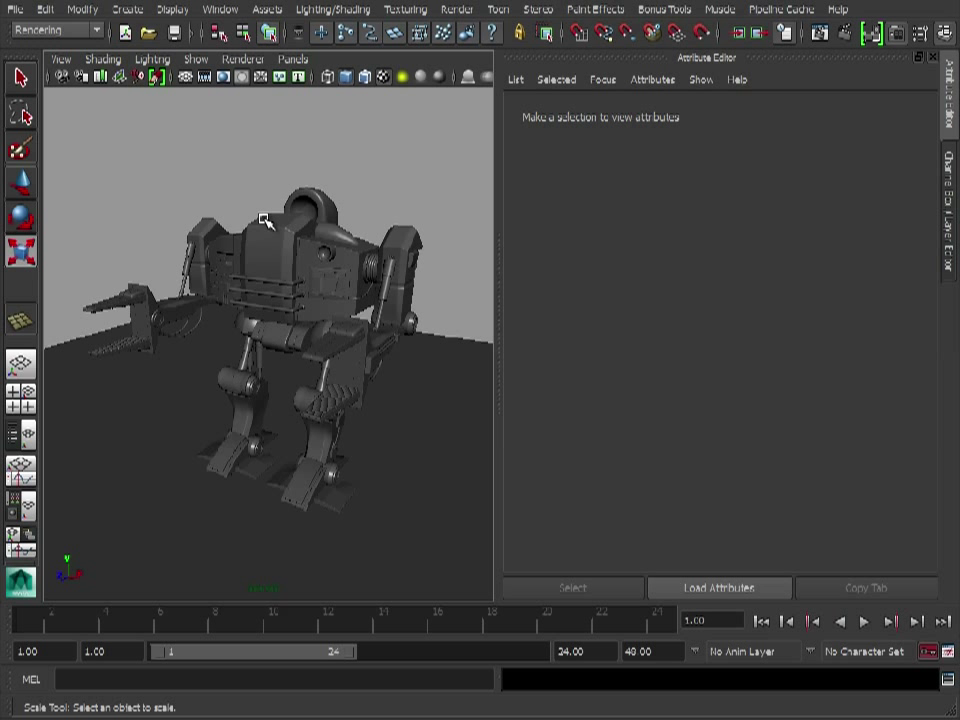
left_click(287, 199)
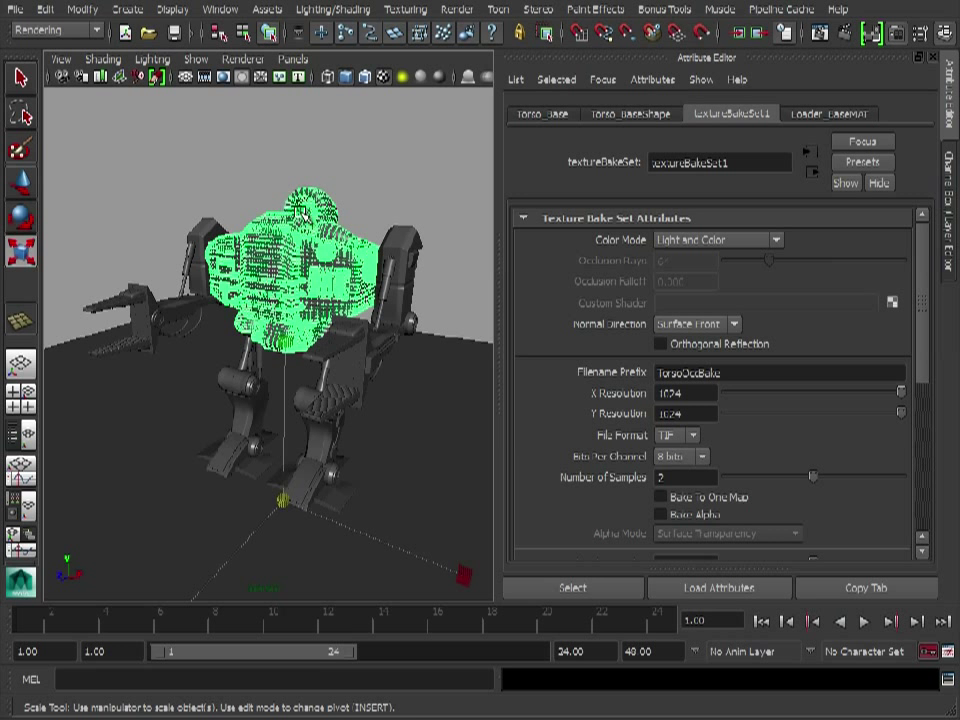
right_click_drag(316, 198, 450, 657)
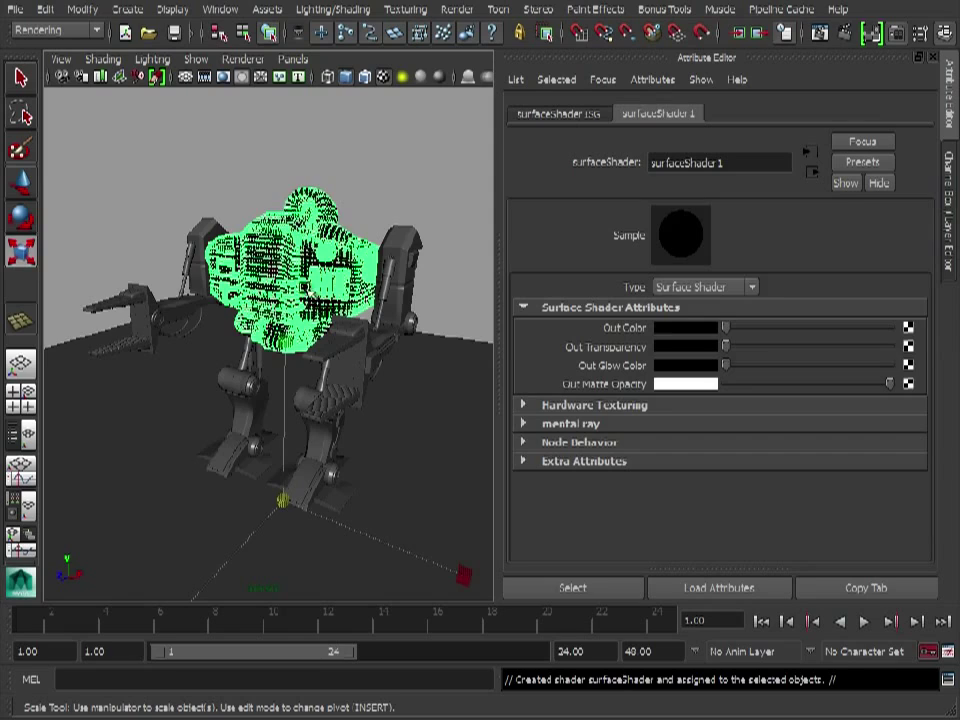
key("r")
Step: Connect a mental ray mib_amb_occlusion texture to the Out Color of the torso's surface shader
left_click_drag(262, 298, 294, 300, "alt")
left_click(375, 188)
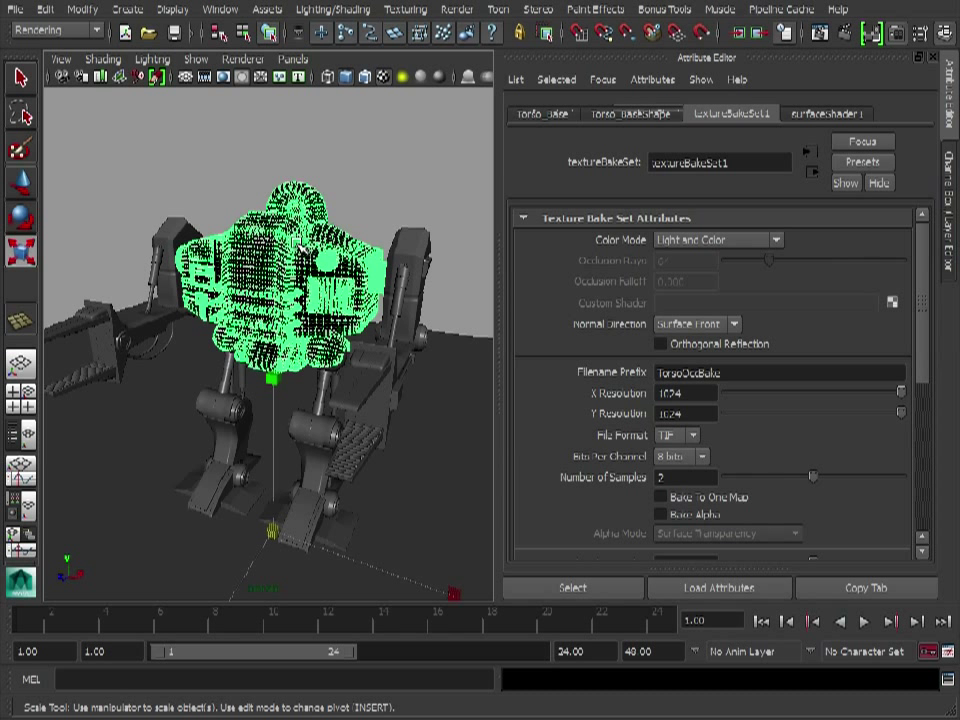
left_click(826, 113)
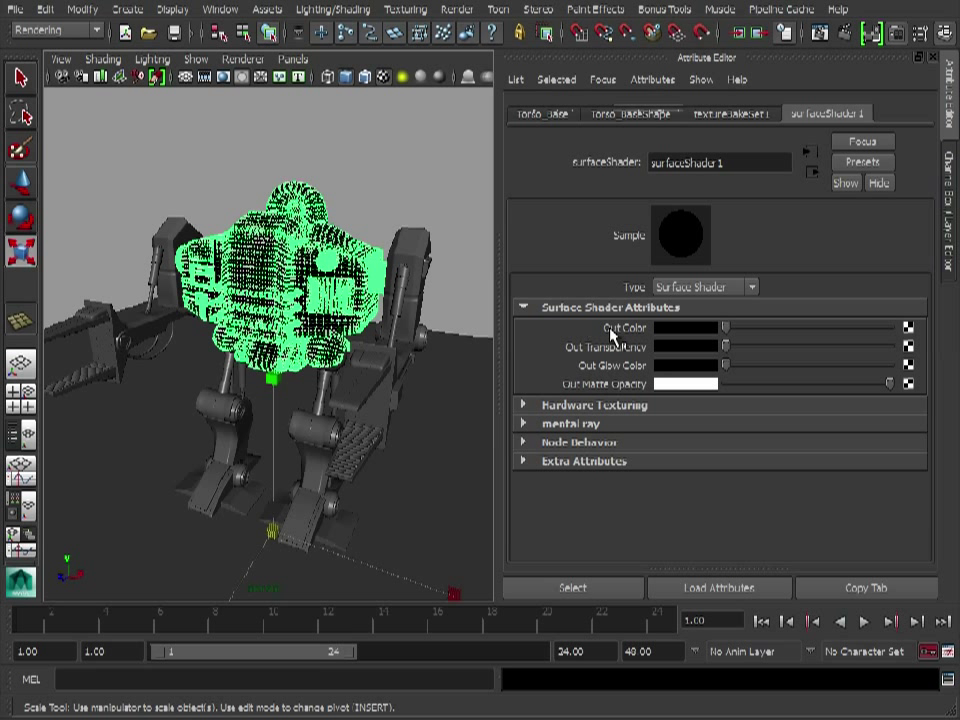
left_click(908, 328)
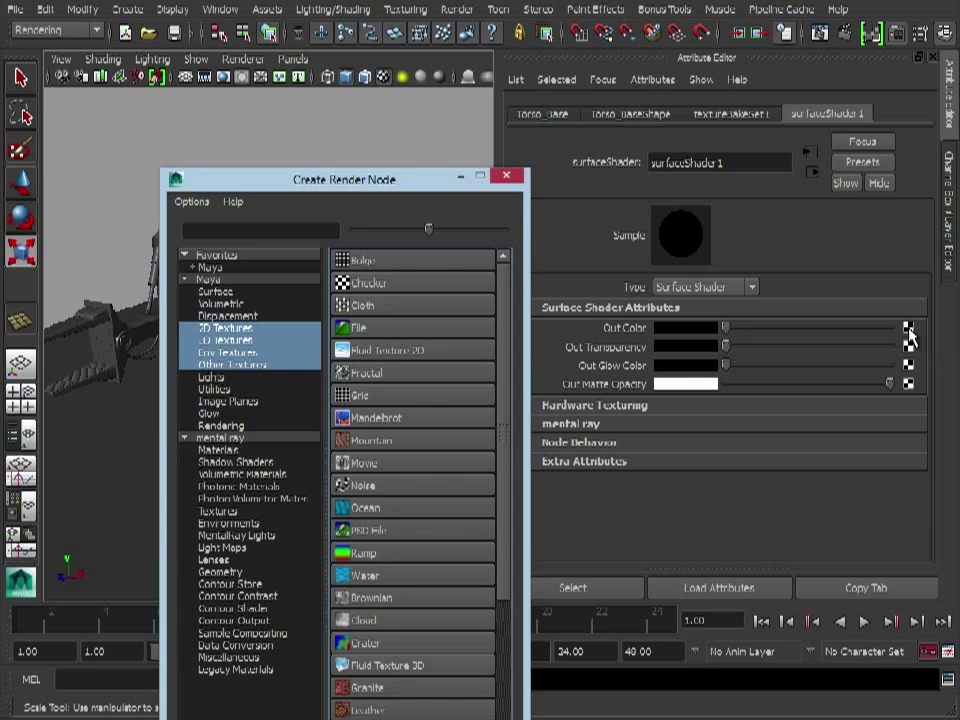
left_click_drag(357, 121, 401, 44)
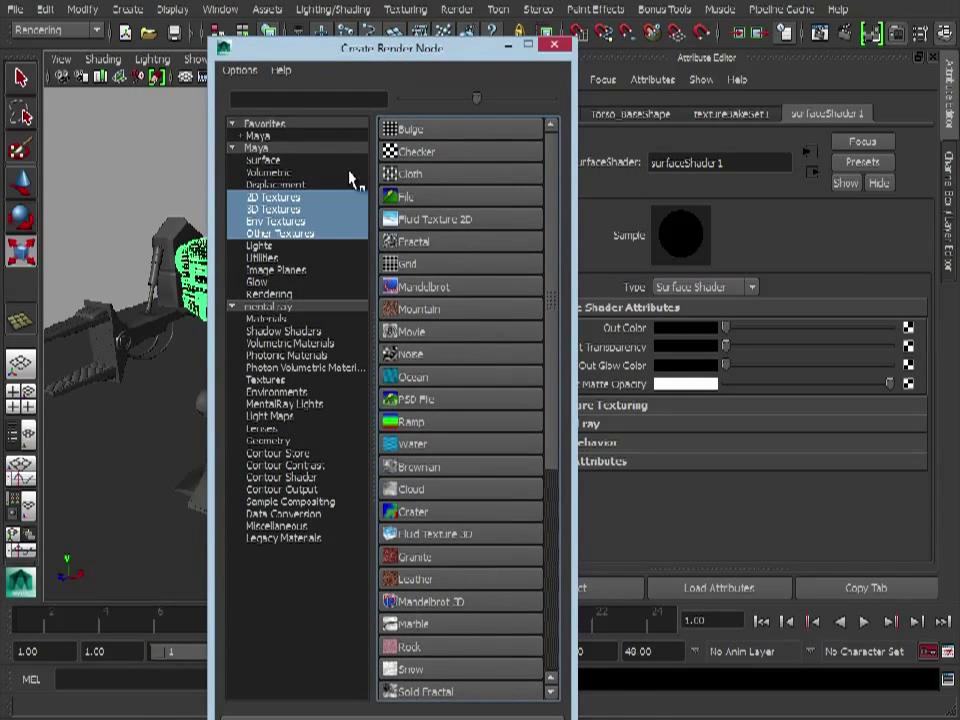
left_click(283, 384)
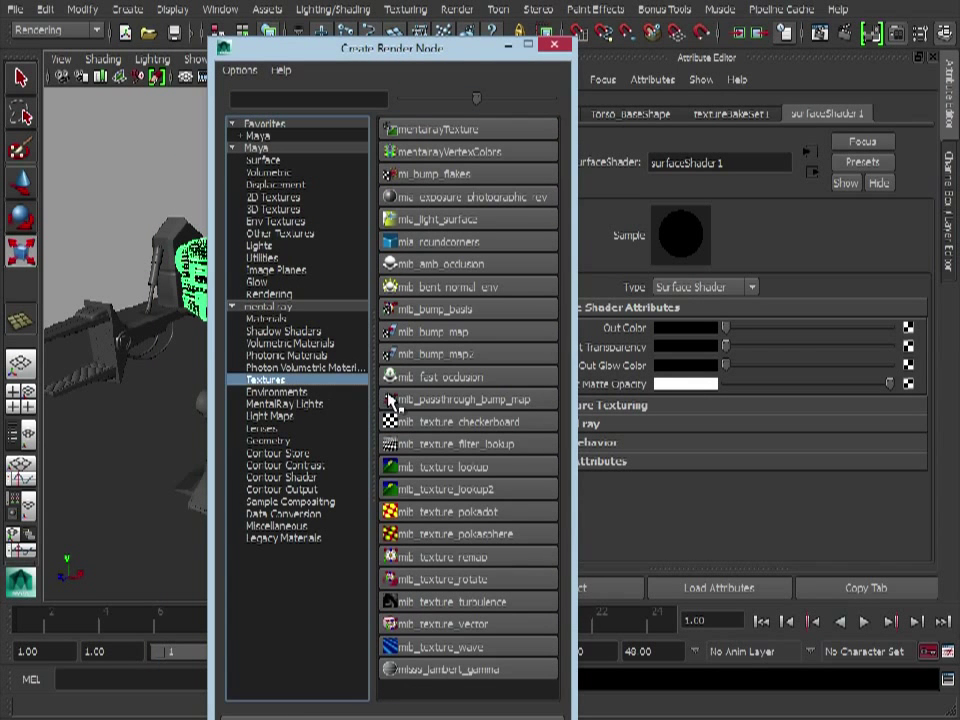
left_click(412, 265)
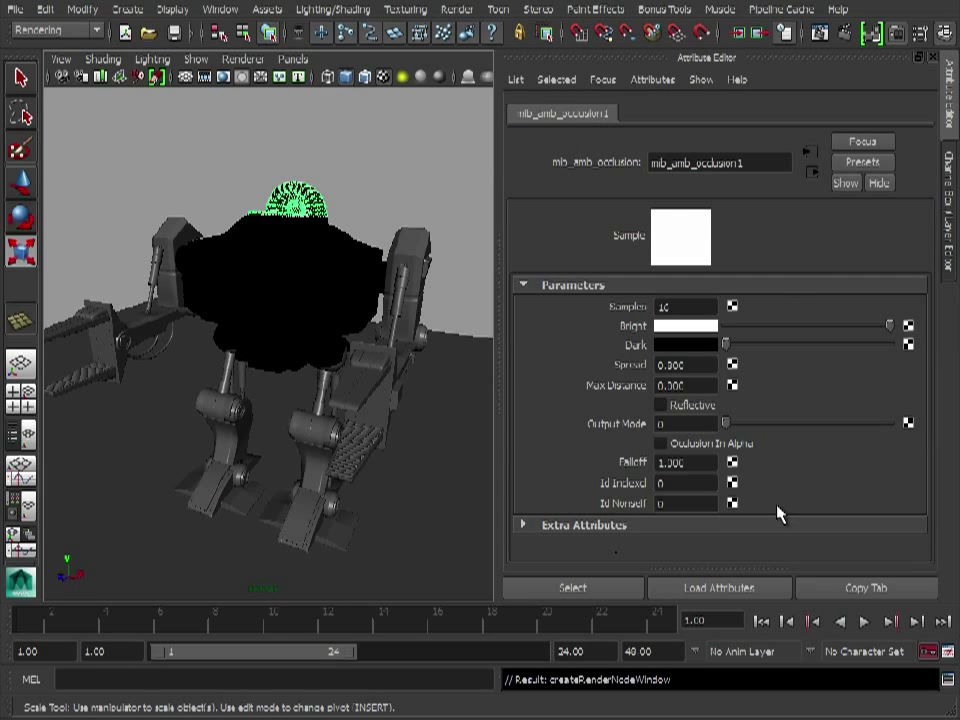
Step: Set the ambient occlusion texture's Max Distance to 10 and its Samples to 120
left_click_drag(707, 386, 580, 383)
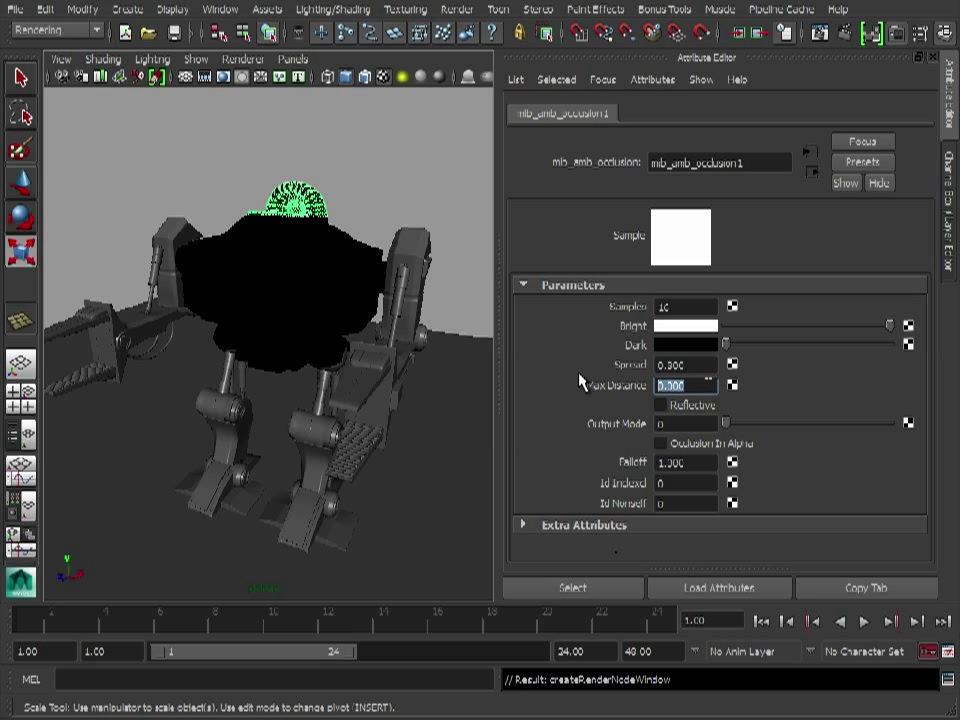
type("10")
key("Return")
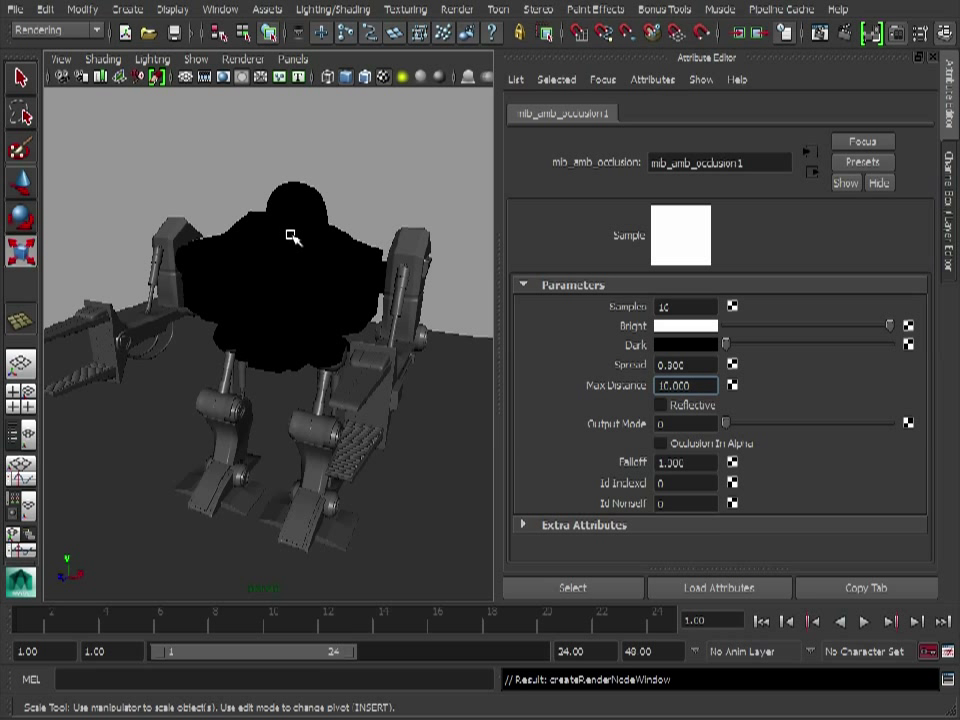
double_click(690, 307)
type("12")
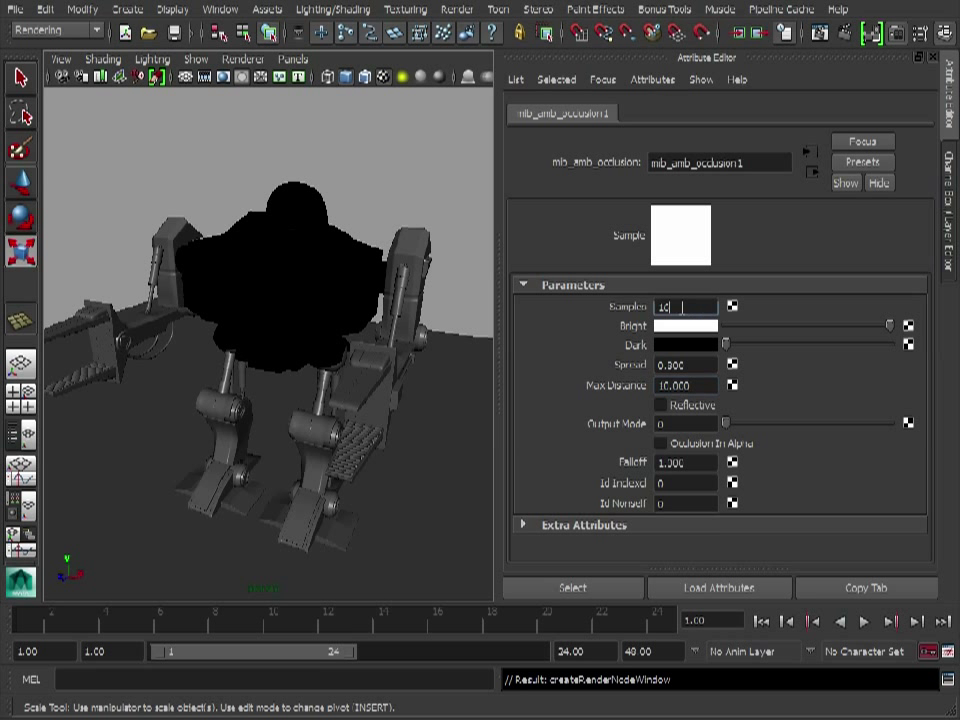
type("0")
right_click_drag(290, 333, 332, 317, "alt")
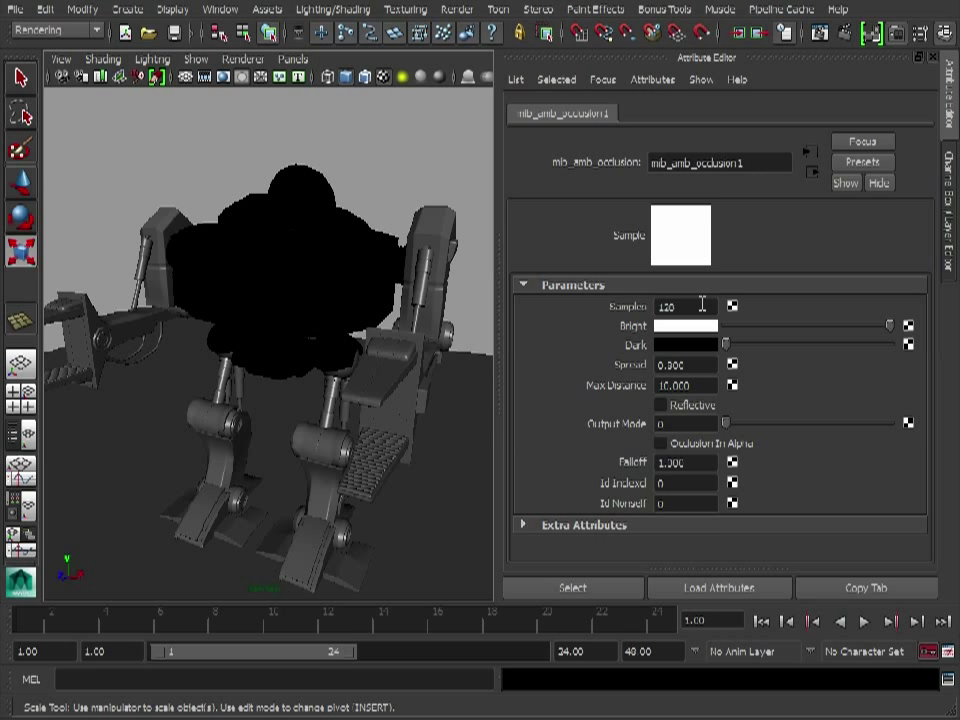
Step: Review the torso's texture bake set attributes, then the ambient occlusion settings behind its surface shader
left_click(335, 192)
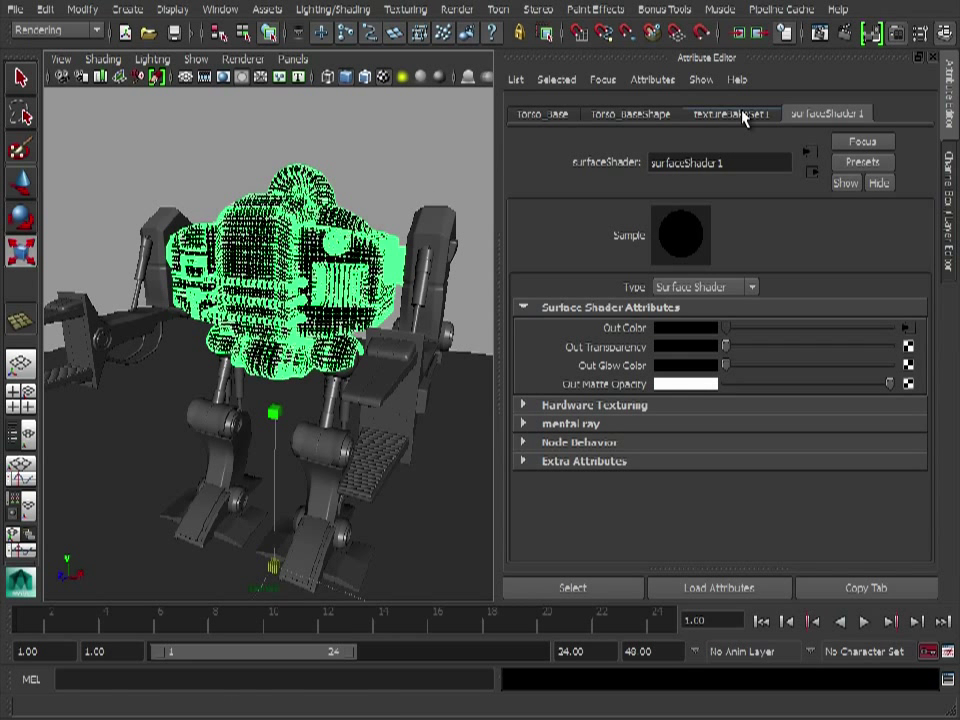
left_click(743, 115)
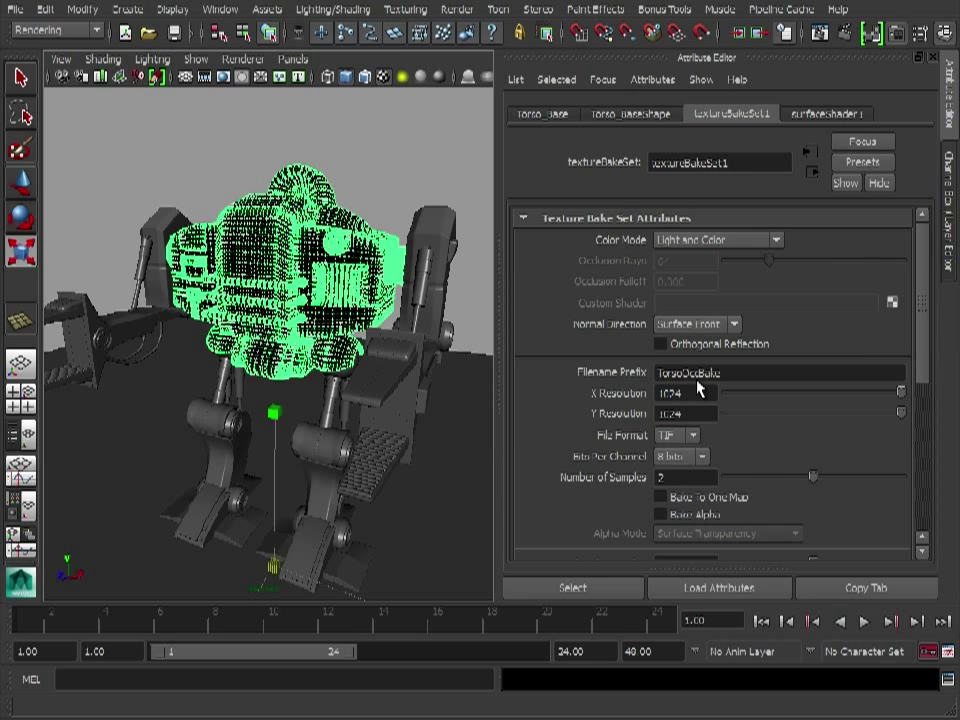
left_click(822, 114)
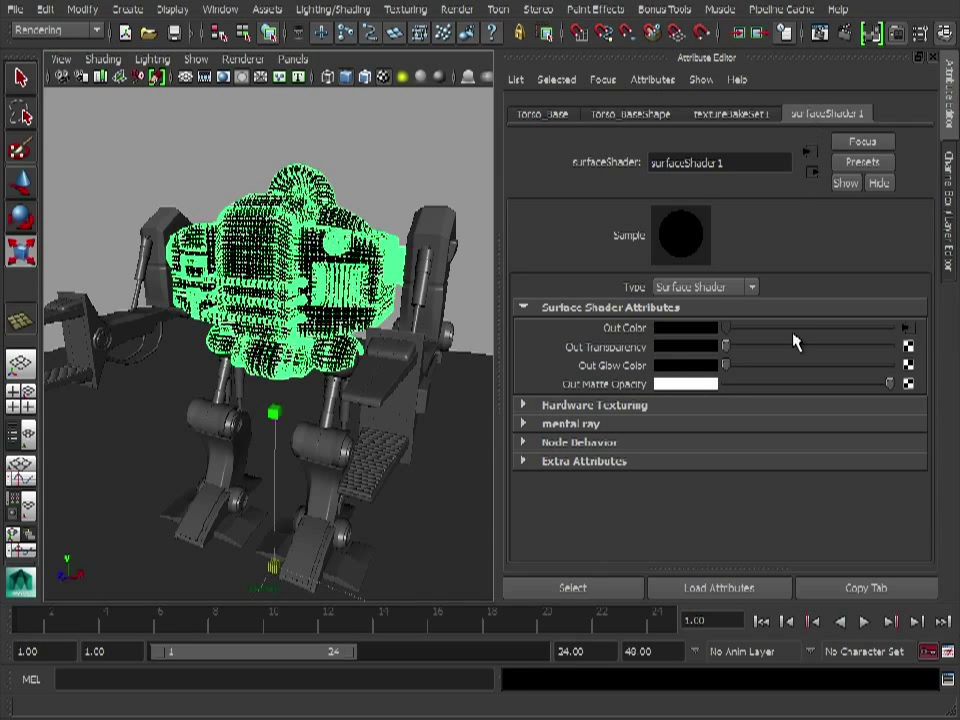
left_click(905, 327)
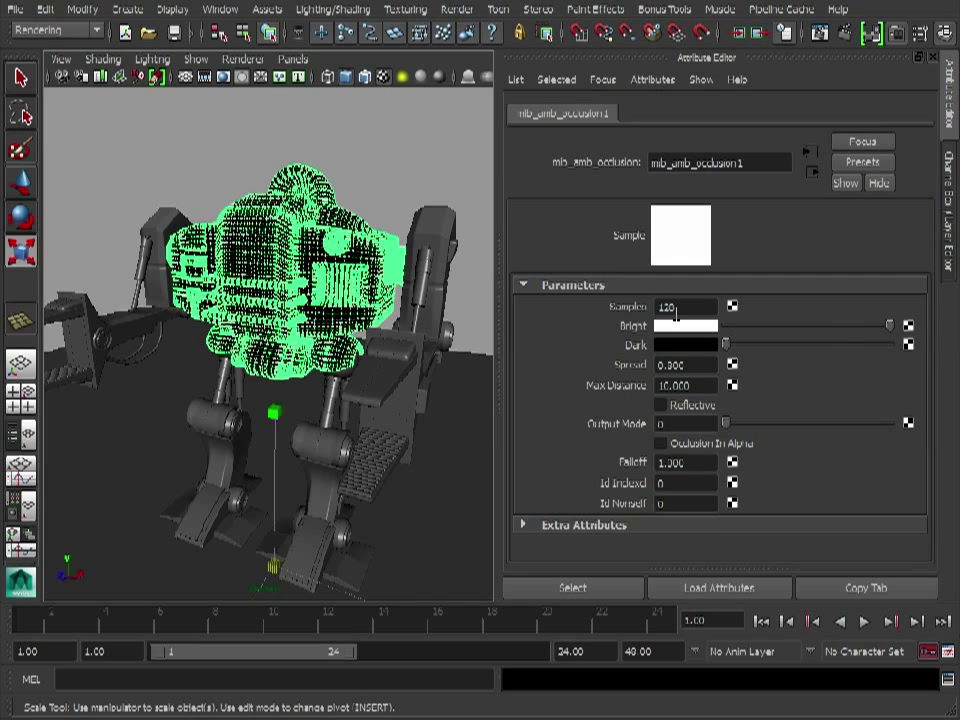
Step: Review the mental ray Batch Bake options for the selected torso mesh, then close them without baking
left_click(388, 163)
right_click_drag(330, 355, 355, 345, "alt")
key("r")
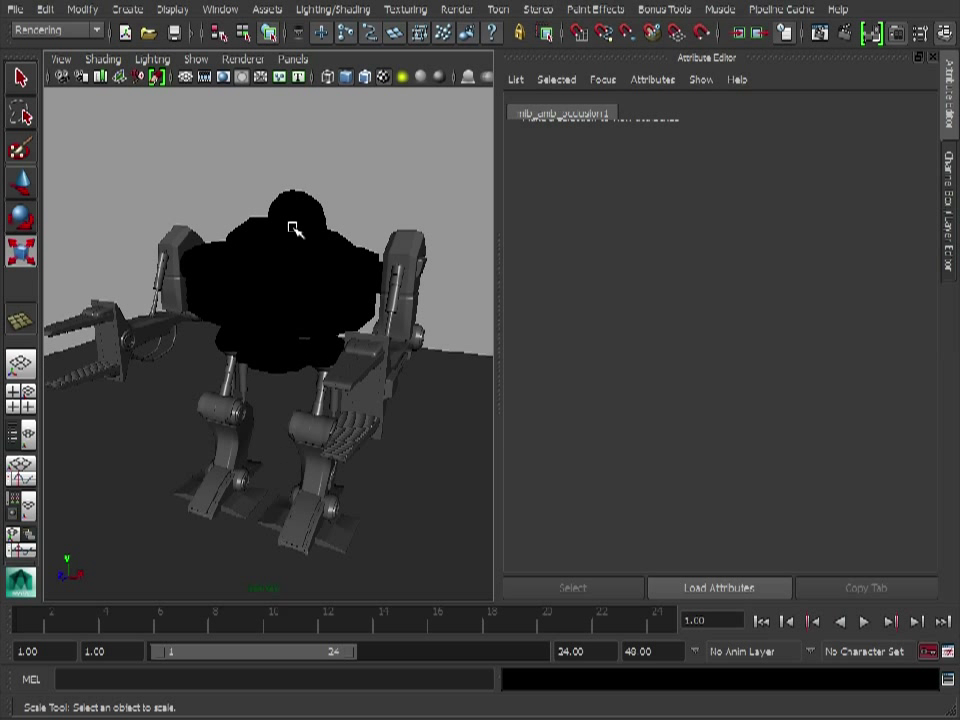
left_click(294, 225)
left_click(333, 9)
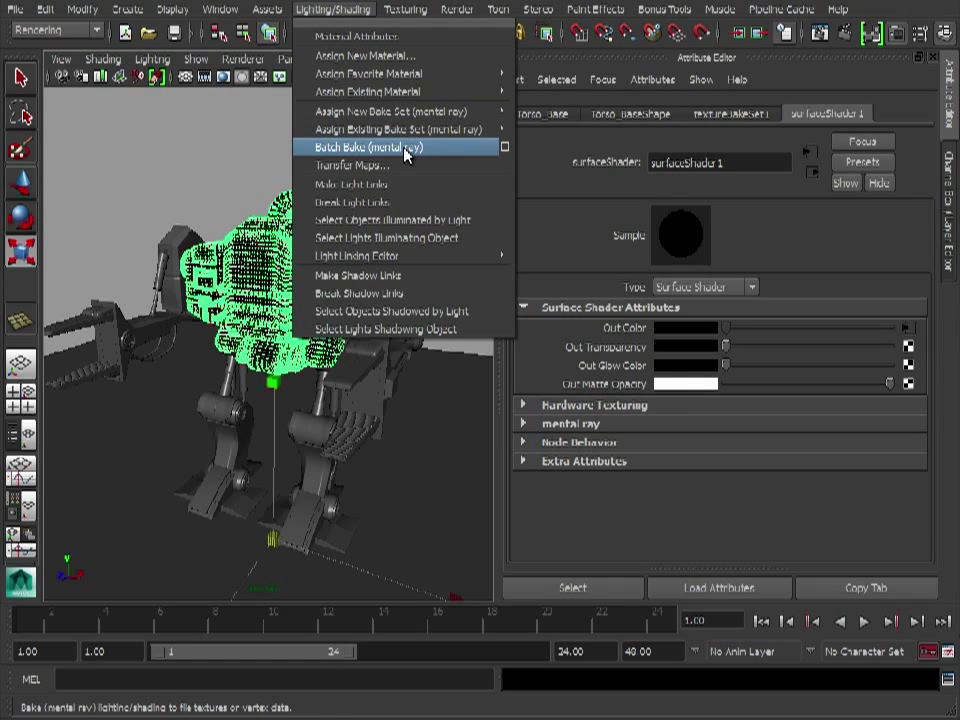
left_click(503, 148)
left_click_drag(493, 186, 744, 23)
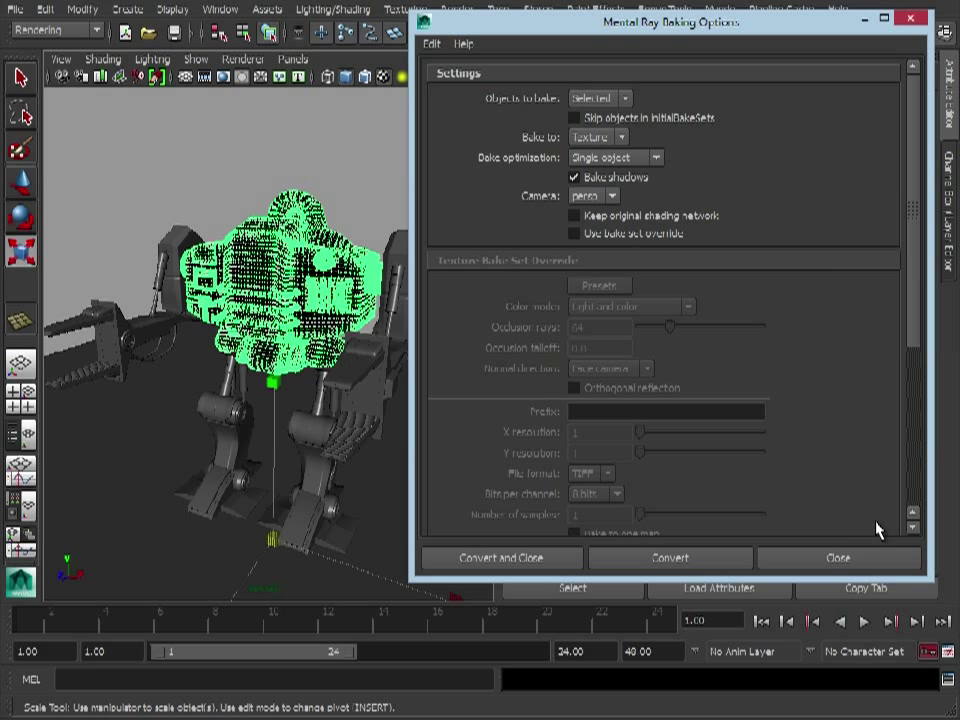
left_click(836, 558)
Step: Hide the Loader_Base display layer and show the Loader_Occ layer instead
left_click(407, 247)
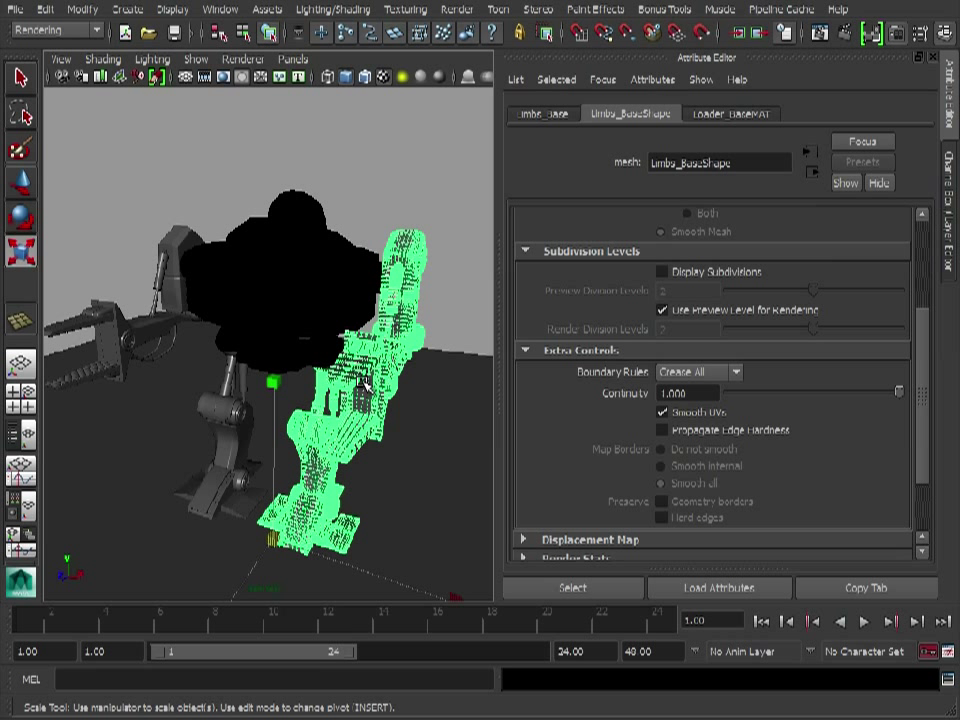
left_click(377, 189)
left_click_drag(377, 189, 369, 339, "alt")
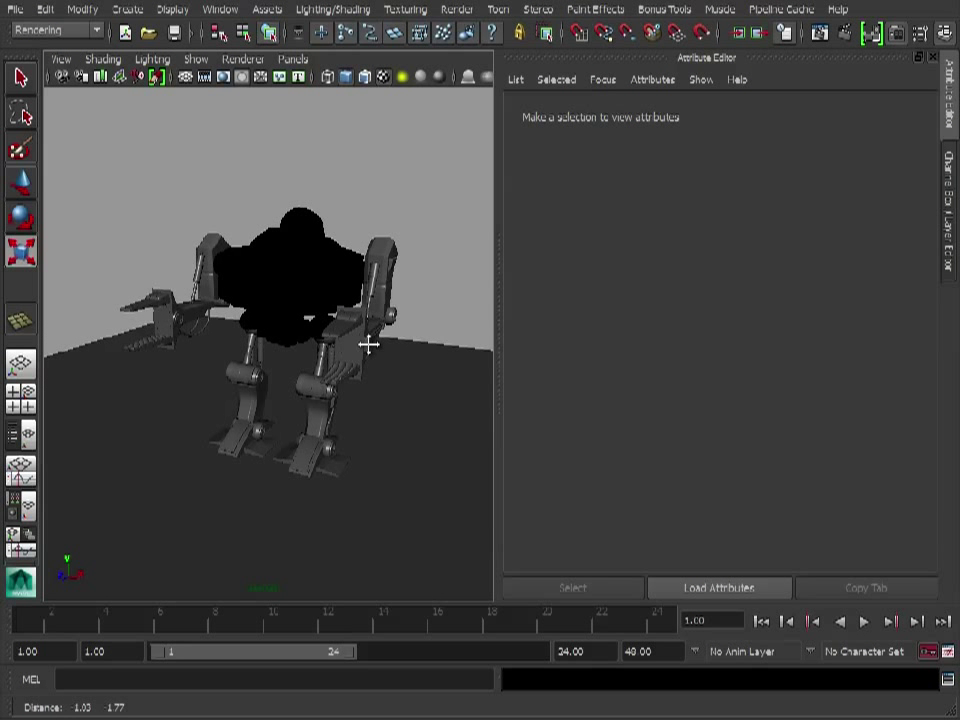
left_click(950, 190)
left_click_drag(527, 364, 709, 536, "alt")
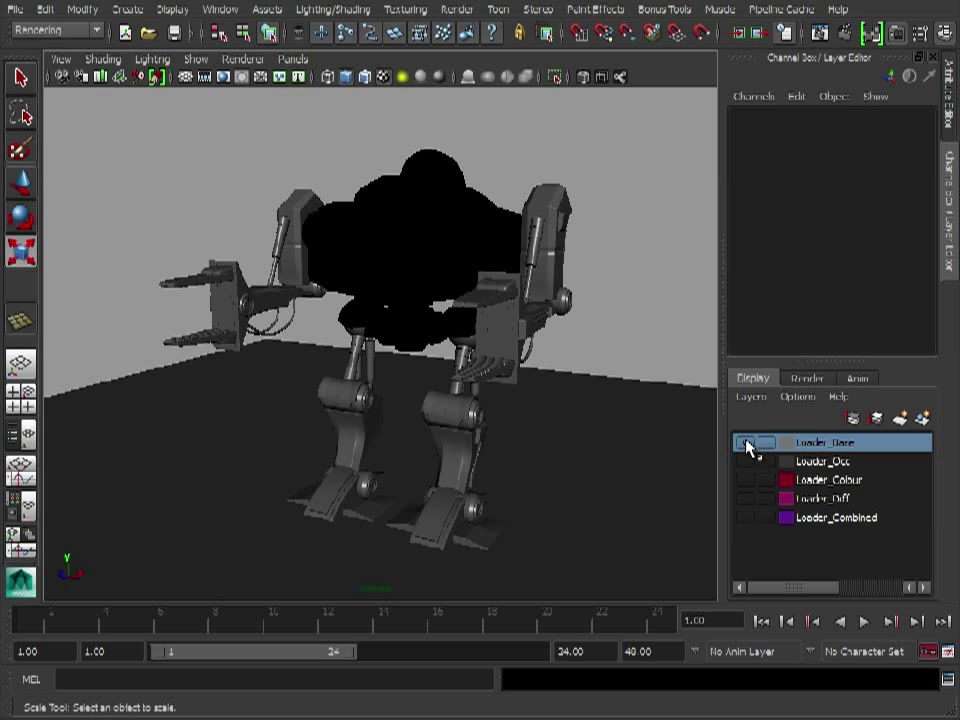
left_click(747, 443)
left_click(745, 461)
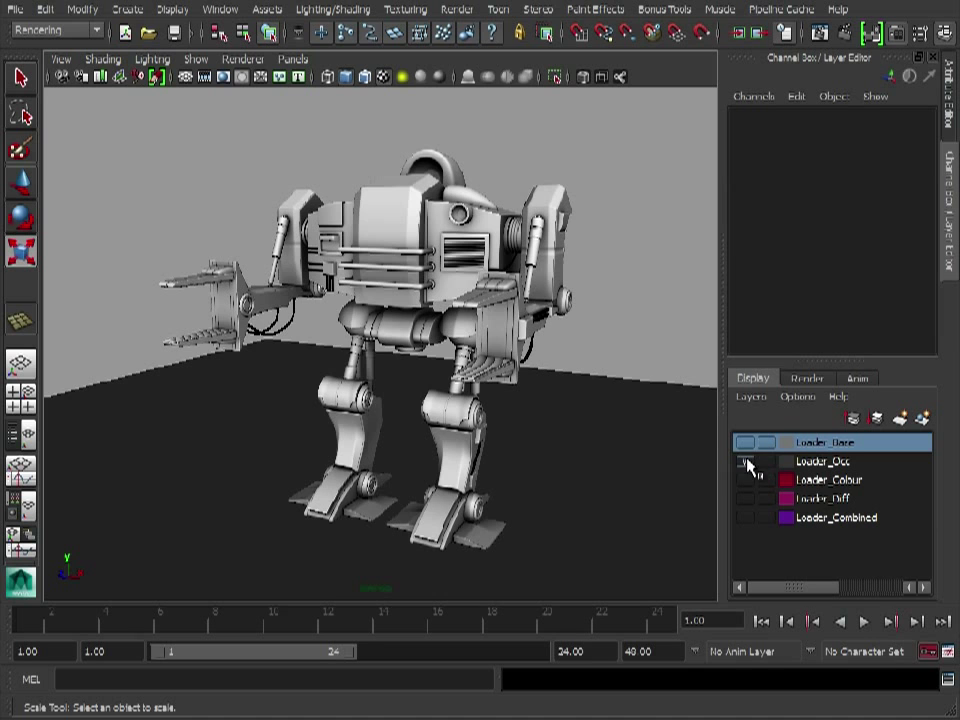
Step: Set the perspective view's lighting to Use No Lights
left_click_drag(273, 121, 186, 95, "alt")
left_click(152, 59)
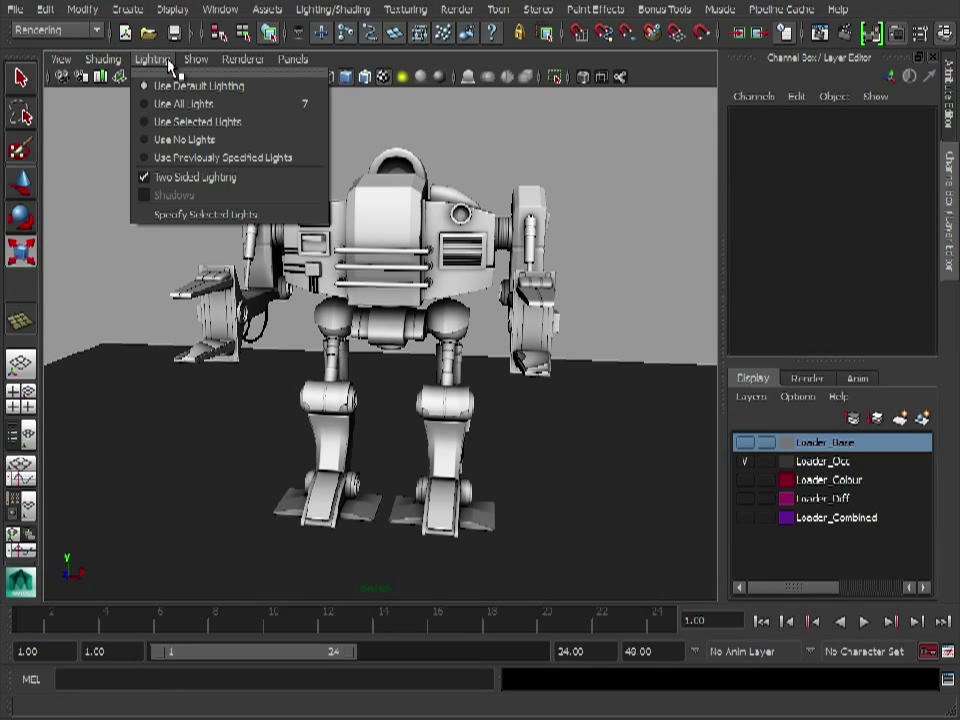
left_click(214, 141)
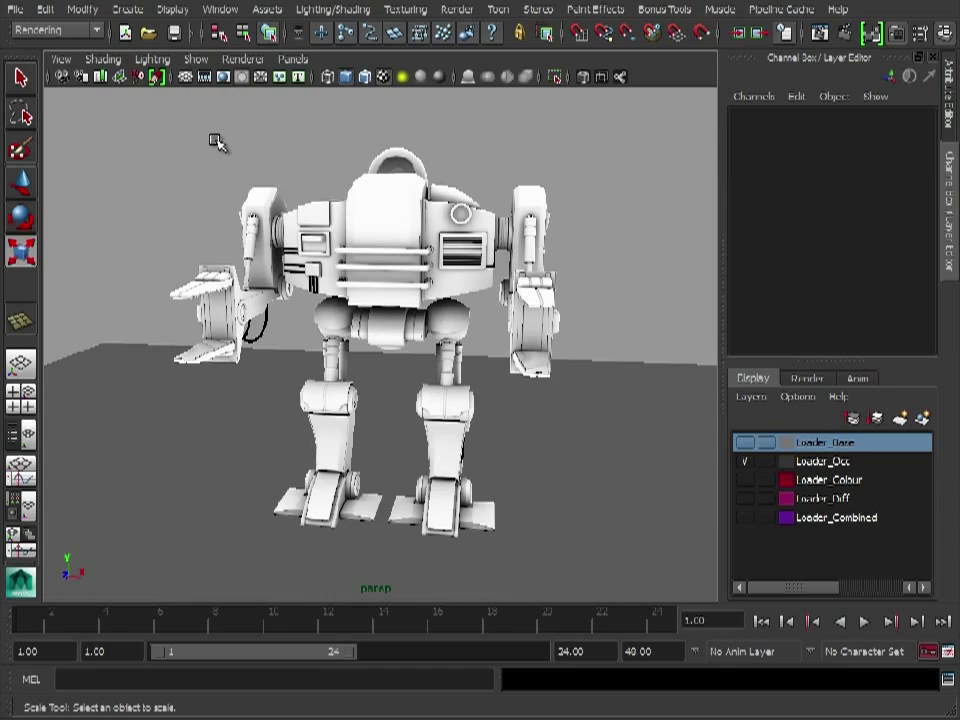
Step: Examine the baked occlusion shading up close around the robot's hips, torso underside, arm and shoulder
left_click_drag(571, 339, 358, 325, "alt")
right_click_drag(358, 325, 561, 231, "alt")
key("r")
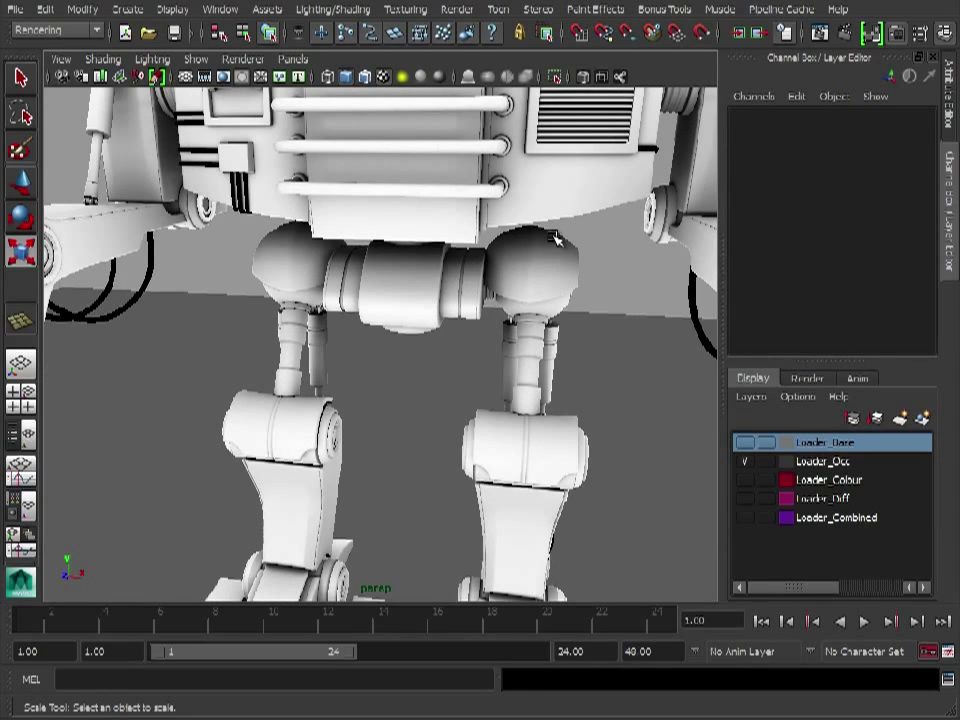
left_click_drag(510, 272, 467, 268, "alt")
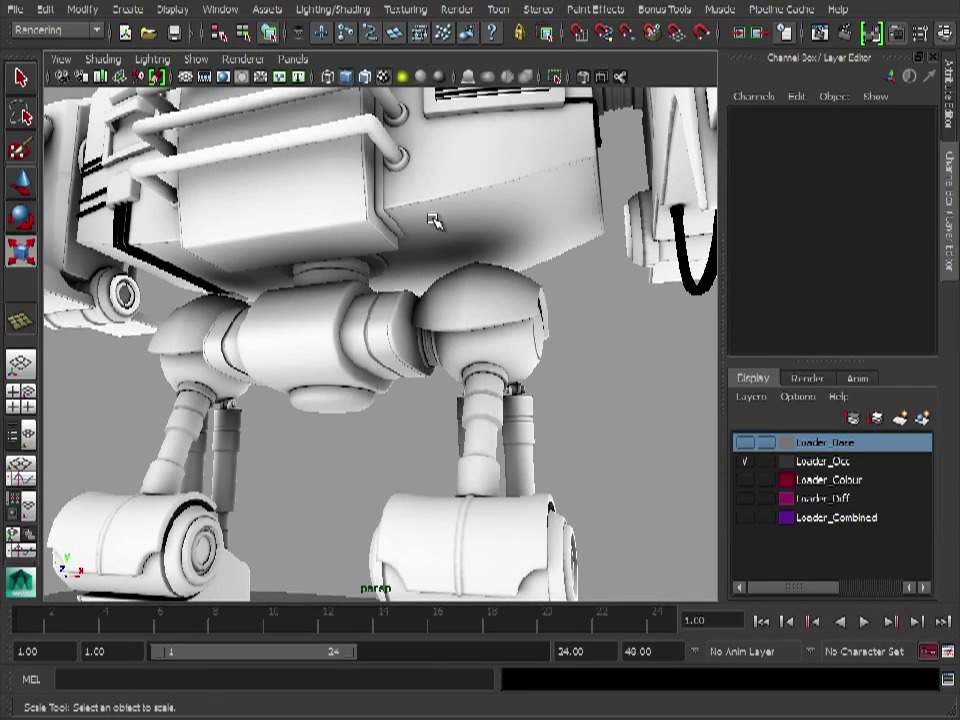
left_click_drag(503, 297, 279, 270, "alt")
right_click_drag(279, 270, 336, 396, "alt")
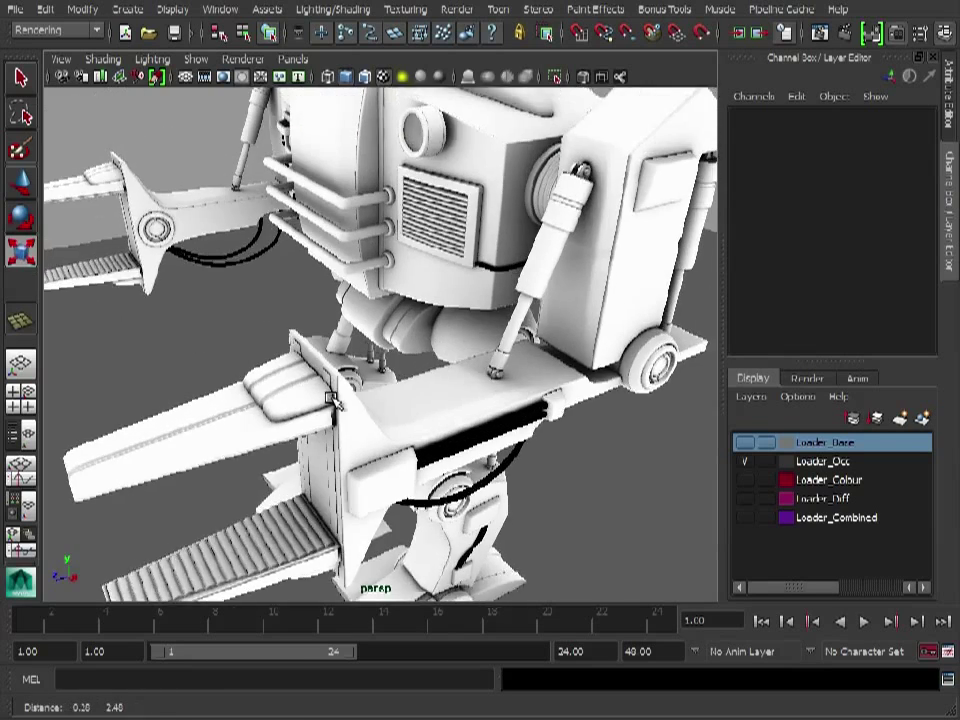
left_click_drag(336, 396, 461, 392, "alt")
right_click_drag(461, 392, 395, 222, "alt")
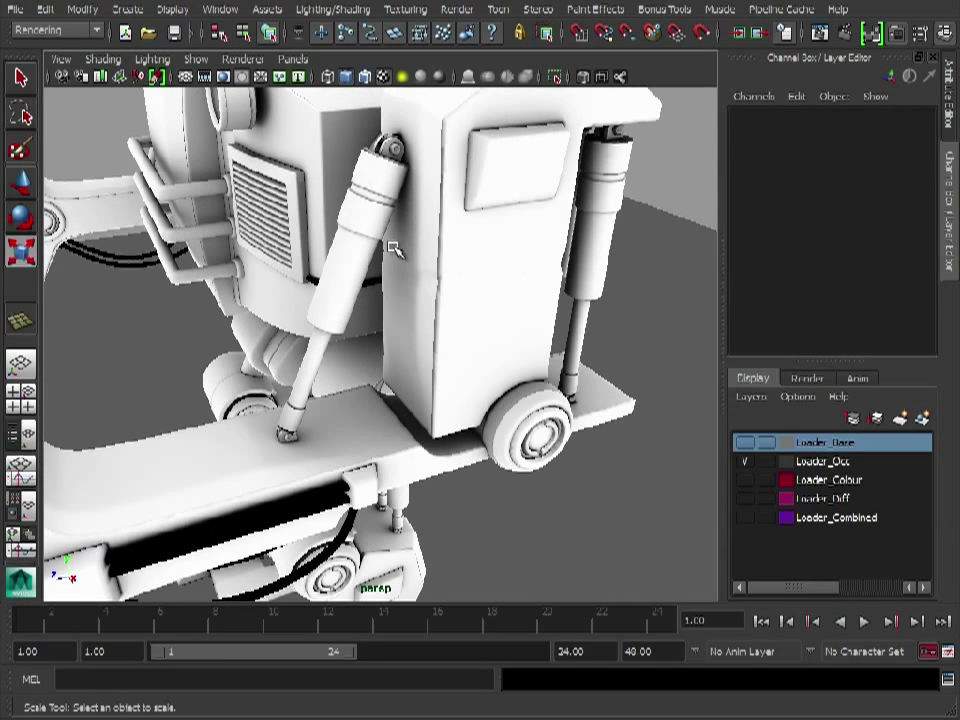
right_click_drag(350, 223, 461, 289, "alt")
left_click_drag(461, 289, 378, 127, "alt")
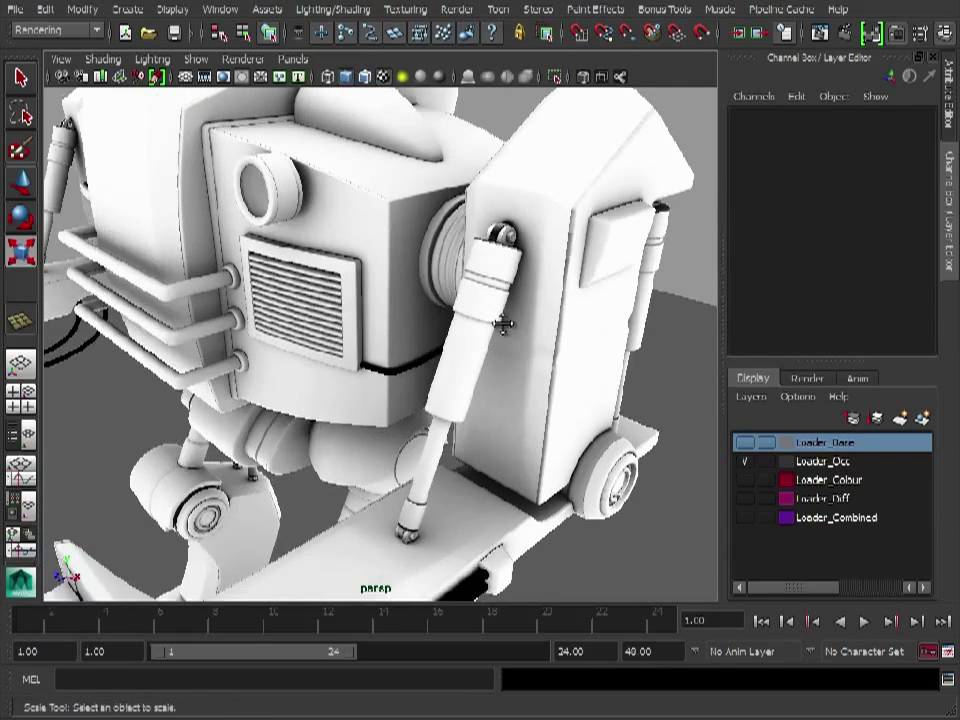
right_click_drag(378, 127, 410, 302, "alt")
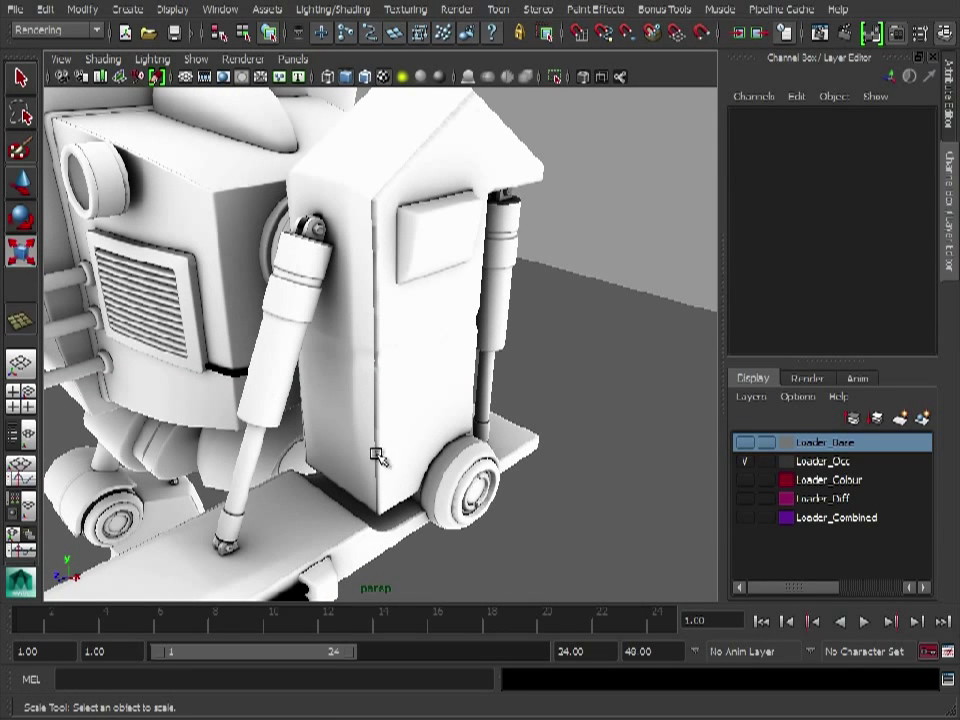
right_click_drag(375, 371, 369, 354, "alt")
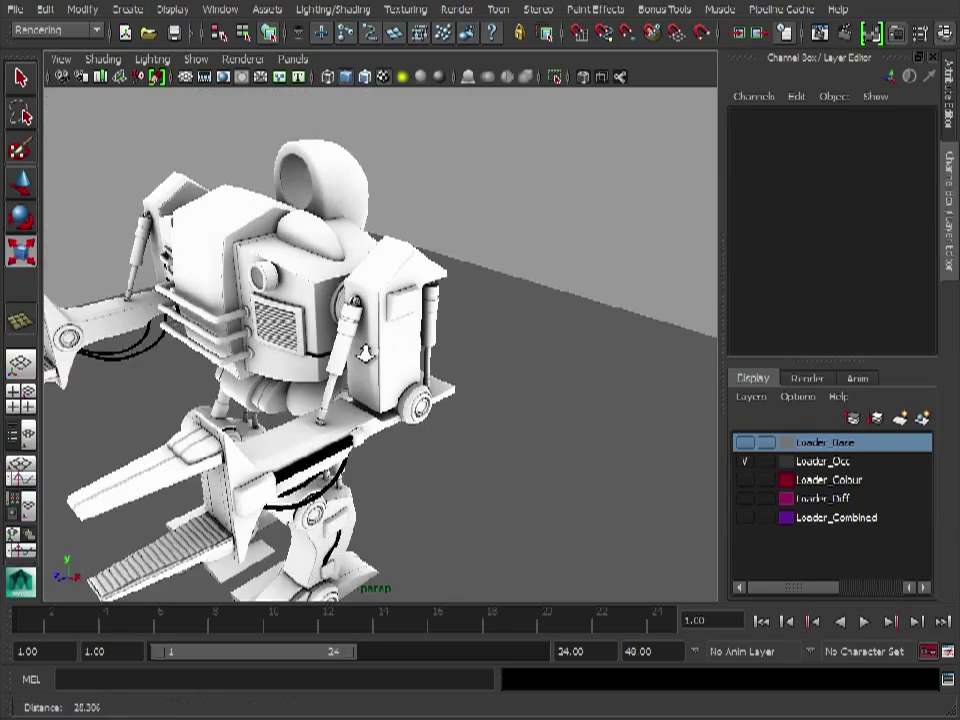
left_click_drag(369, 354, 410, 327, "alt")
right_click_drag(410, 327, 460, 315, "alt")
left_click_drag(460, 315, 575, 300, "alt")
key("r")
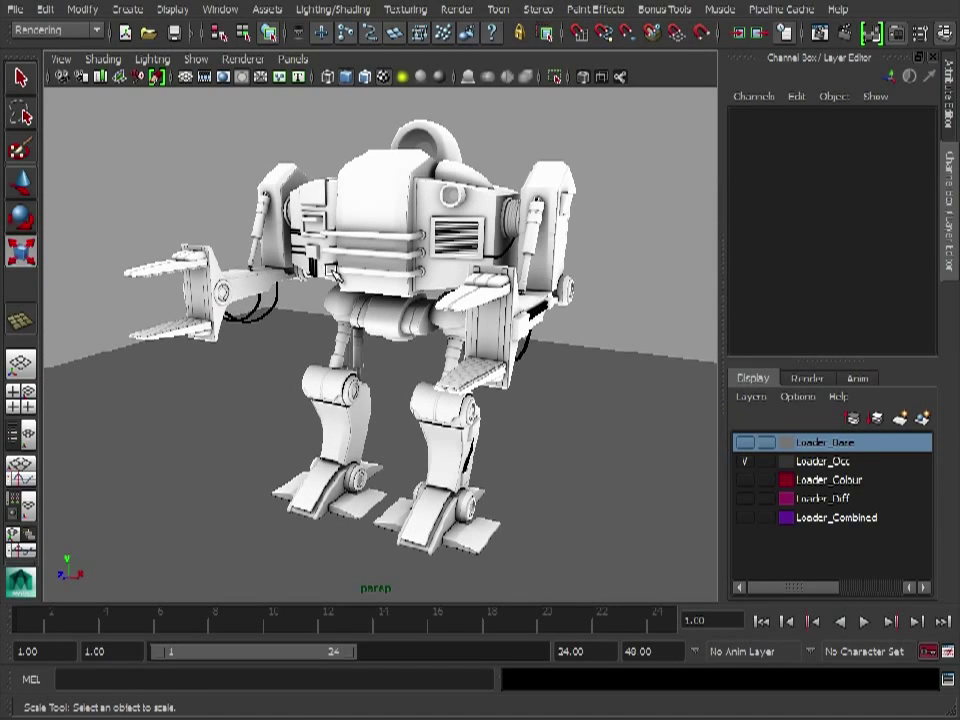
Step: Inspect the baked occlusion on the undersides of the robot's feet and its relation to the ground plane
left_click_drag(155, 171, 175, 232, "alt")
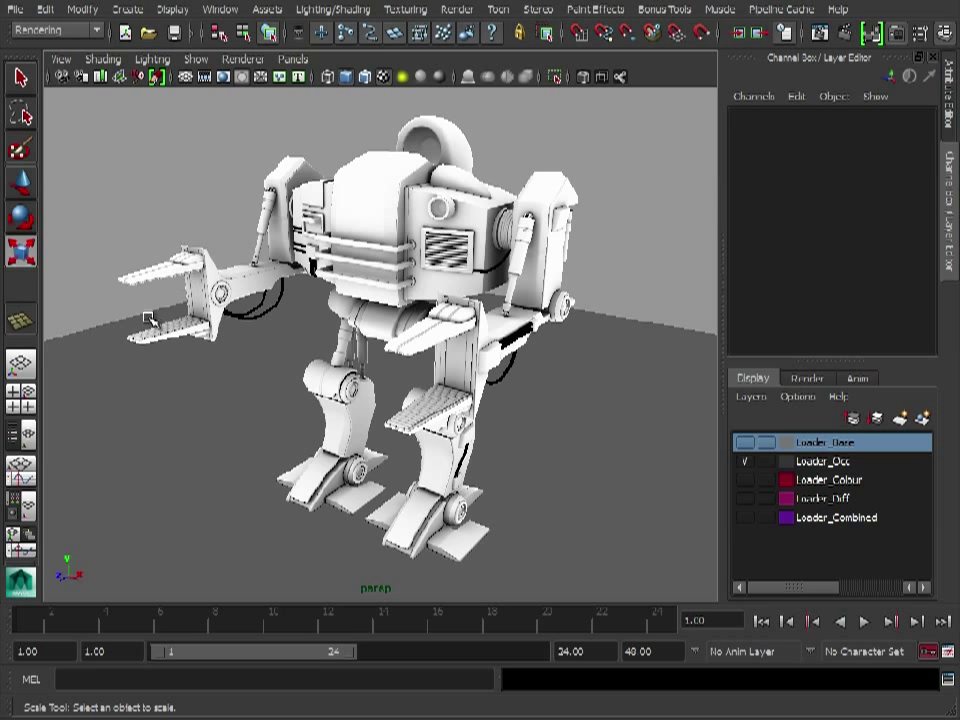
mouse_move(288, 230)
left_mouse_down("alt")
mouse_move(91, 268)
mouse_move(99, 281)
mouse_move(636, 309)
mouse_move(864, 306)
mouse_move(601, 290)
mouse_move(300, 298)
mouse_move(298, 206)
mouse_move(298, 220)
left_mouse_up("alt")
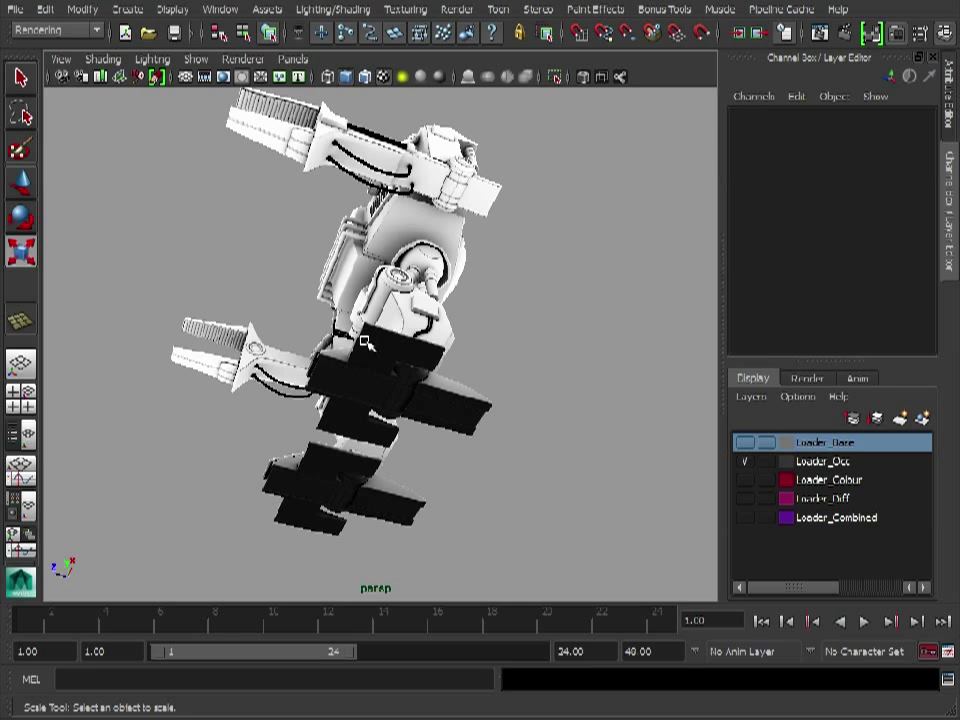
left_click_drag(471, 226, 384, 204, "alt")
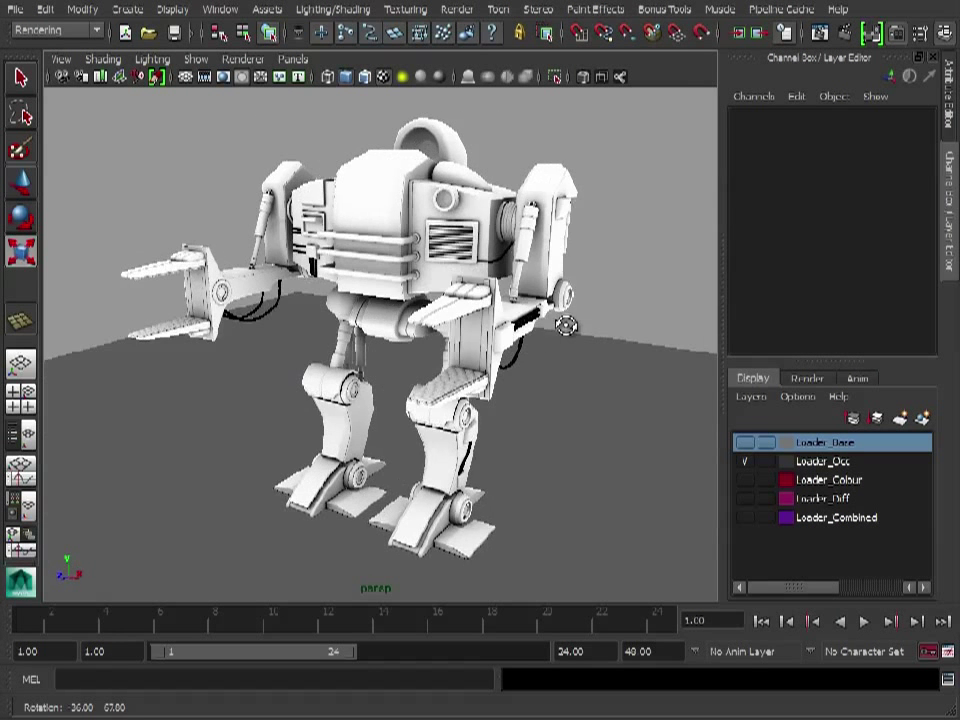
right_click_drag(384, 204, 365, 242, "alt")
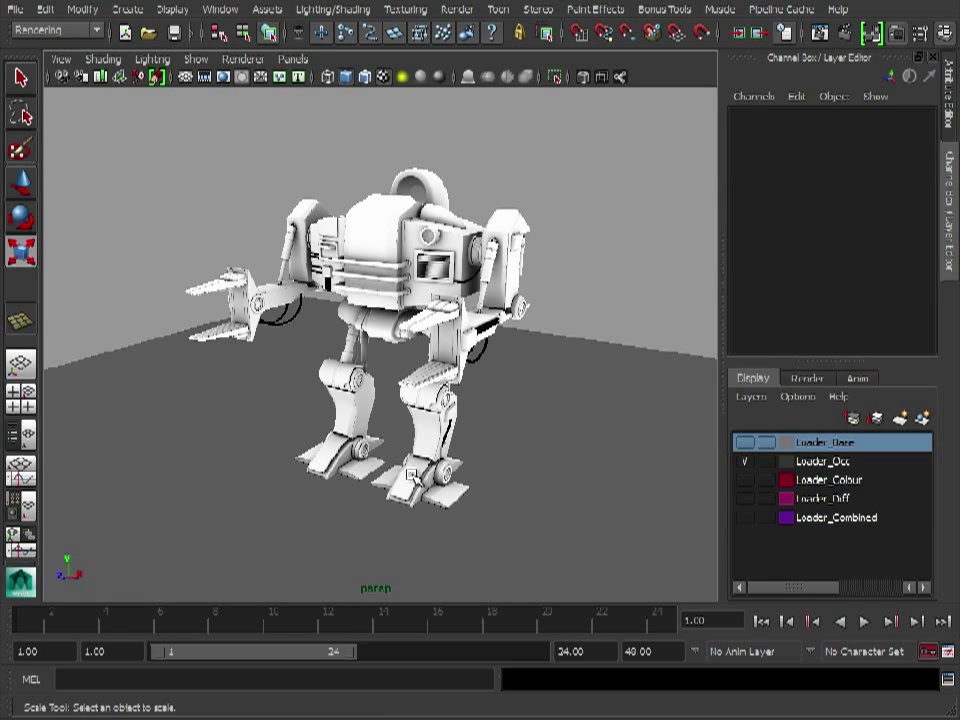
left_click(600, 418)
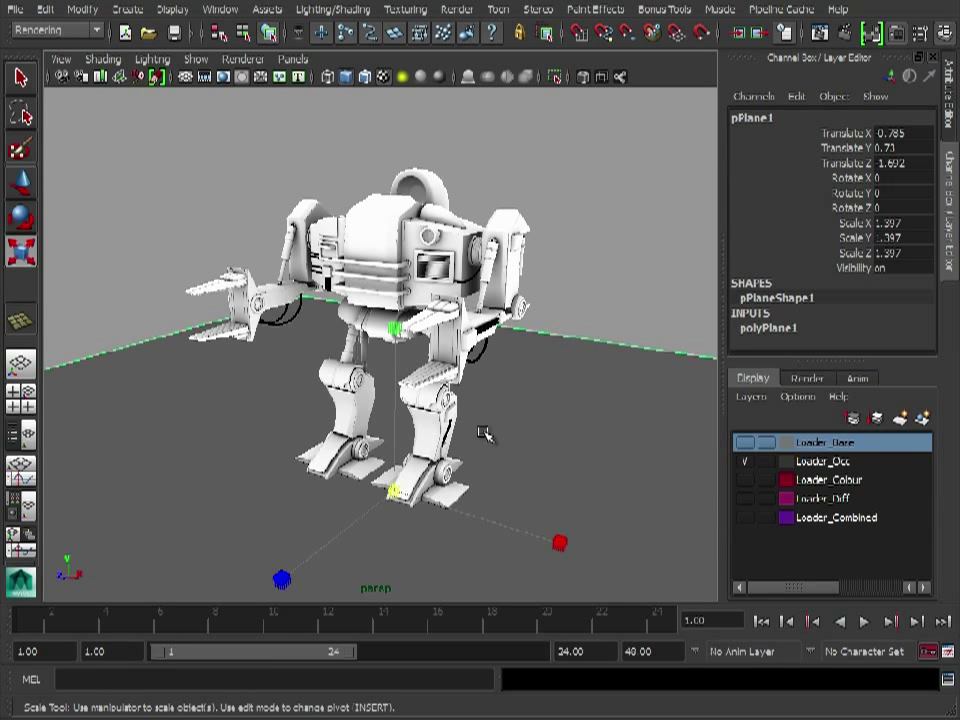
left_click_drag(483, 432, 428, 428, "alt")
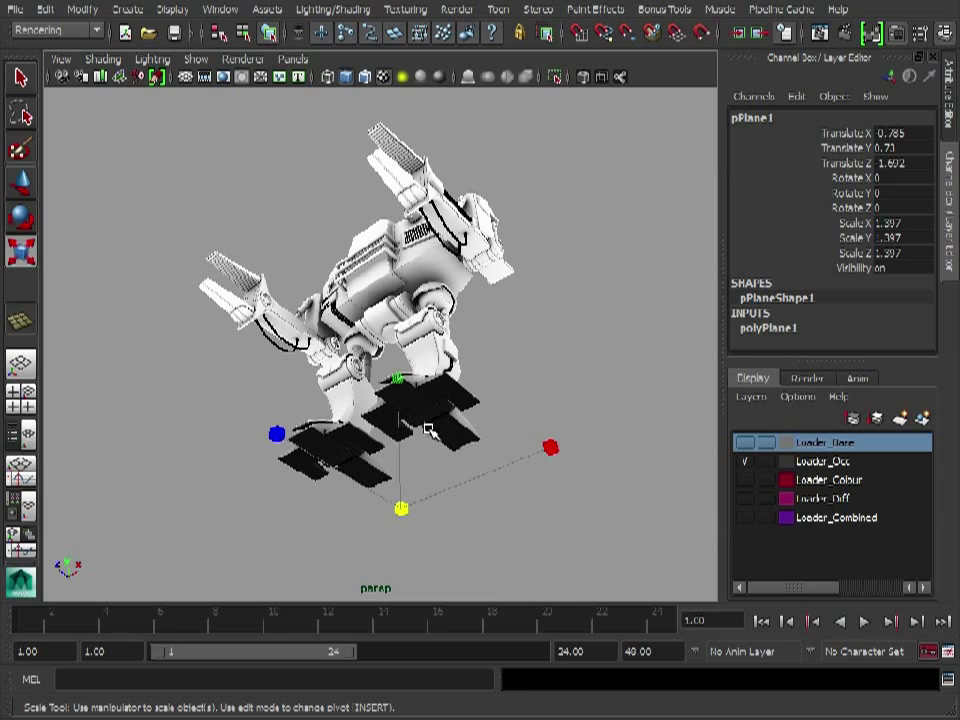
left_click_drag(561, 165, 608, 242, "alt")
left_click(608, 242)
right_click_drag(608, 242, 567, 260, "alt")
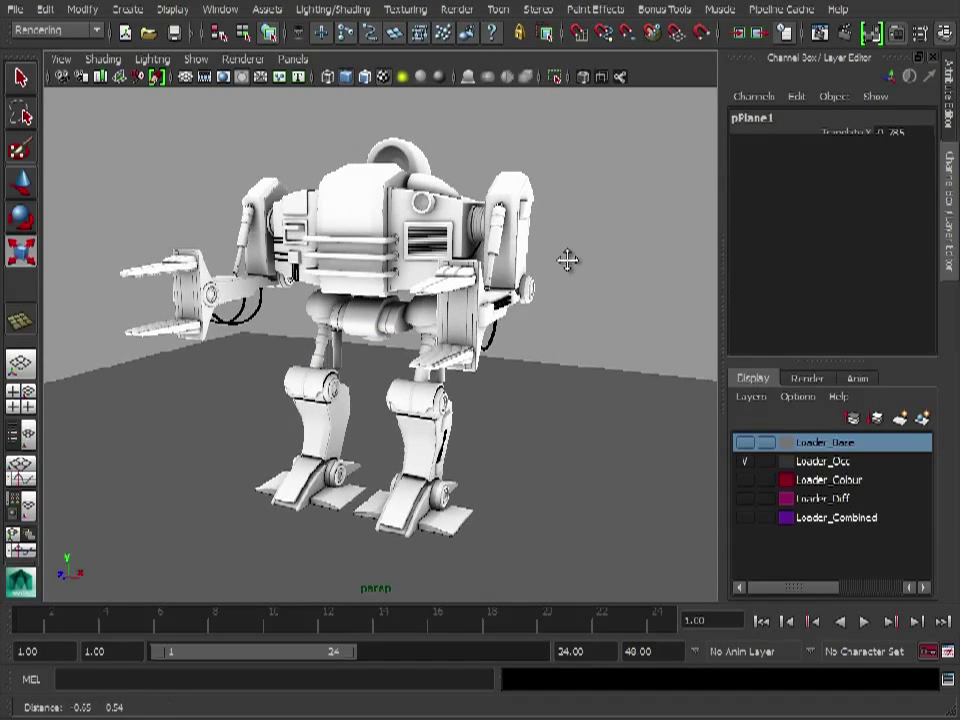
key("r")
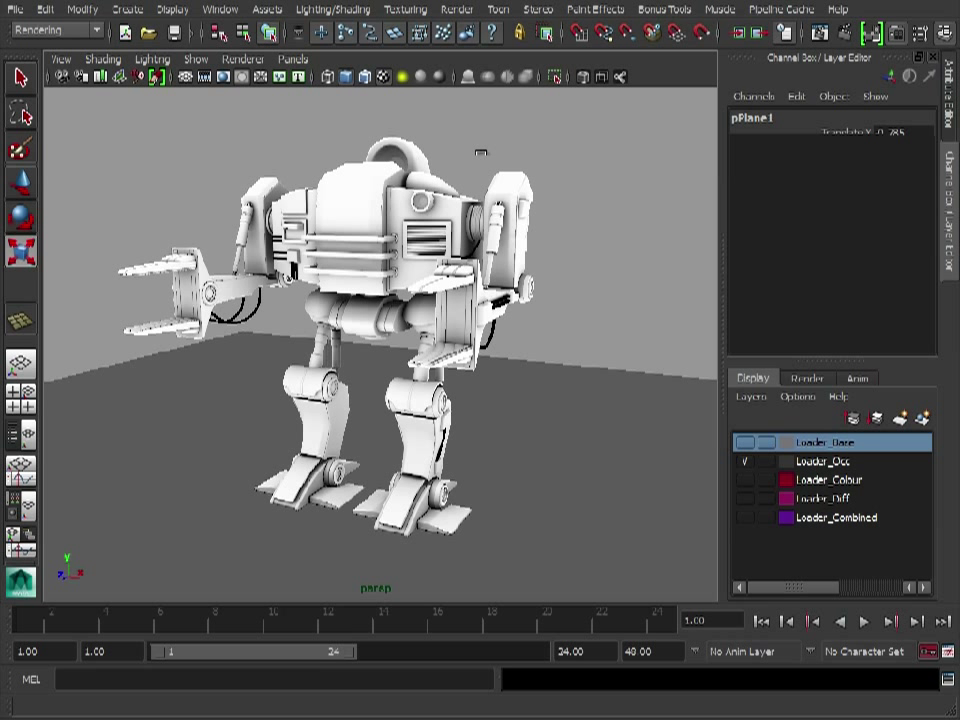